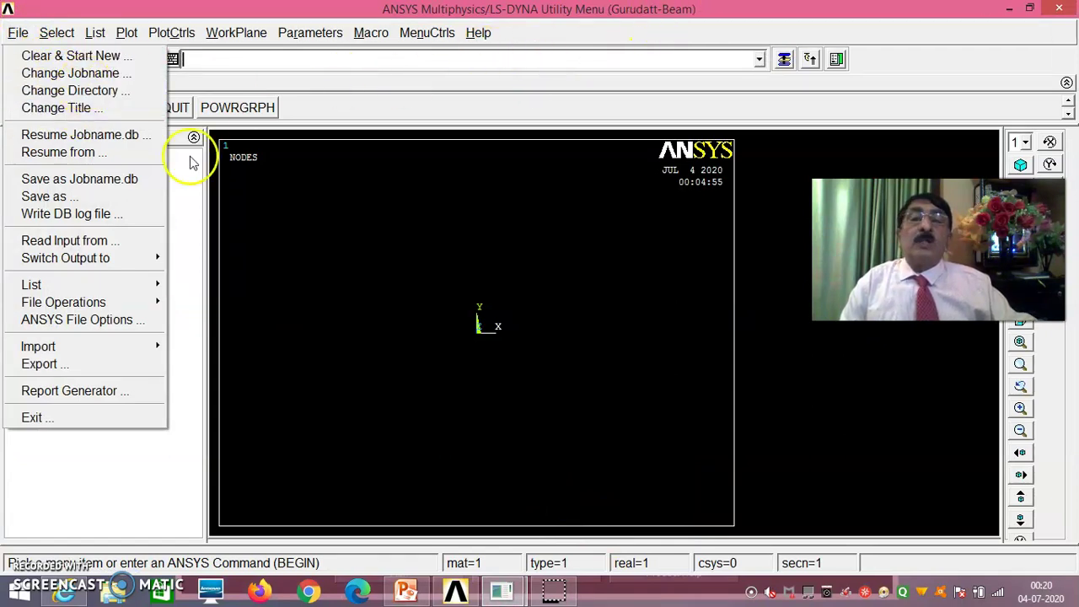
Fit the graphics display and check the current analysis title, leaving the title dialog without changes
right_click(389, 251)
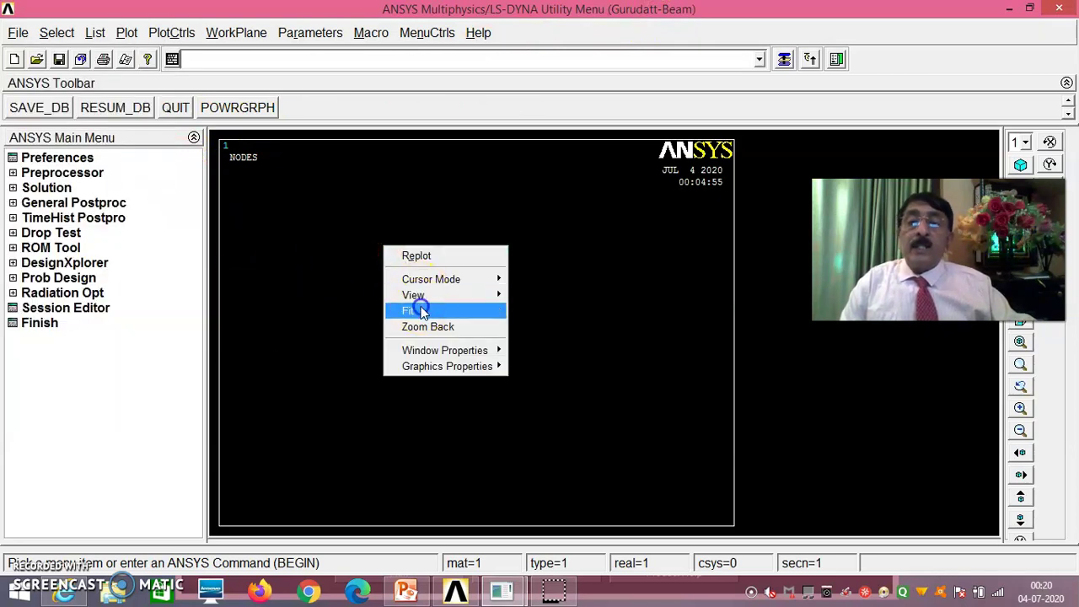
click(419, 310)
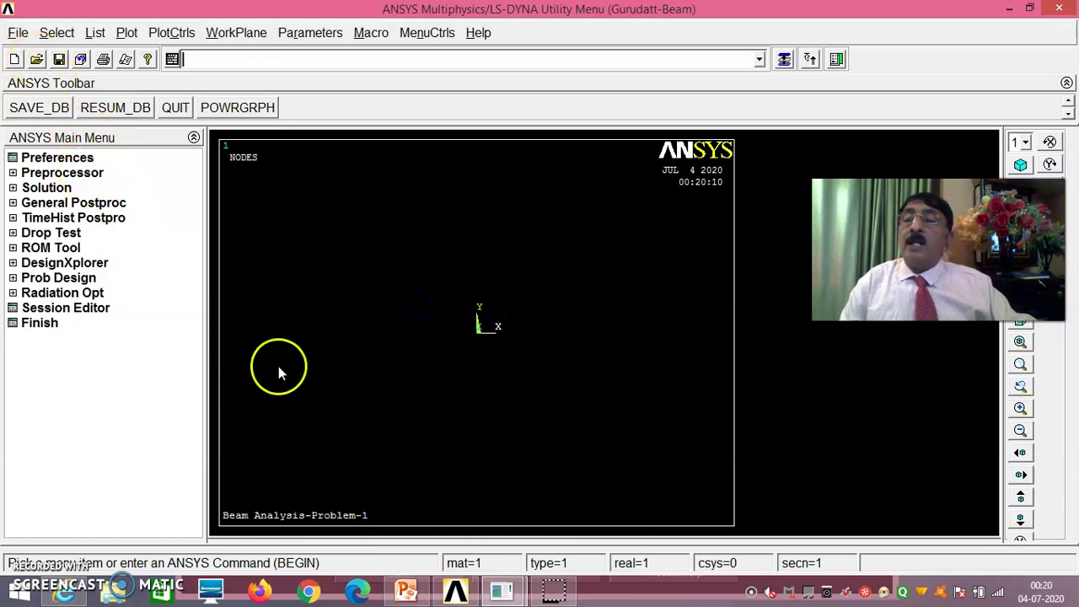
click(17, 32)
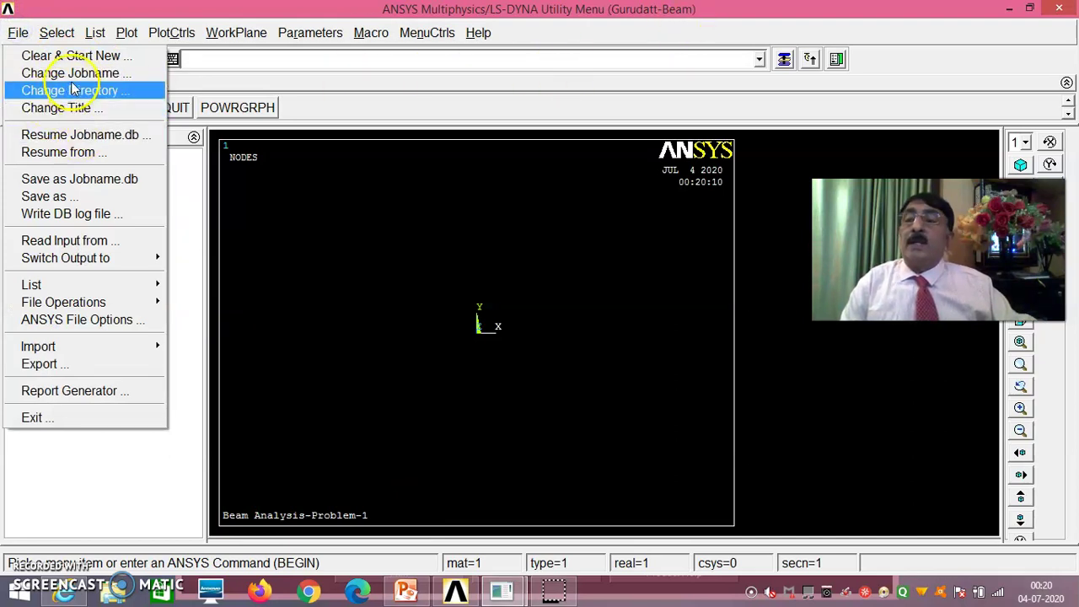
click(80, 109)
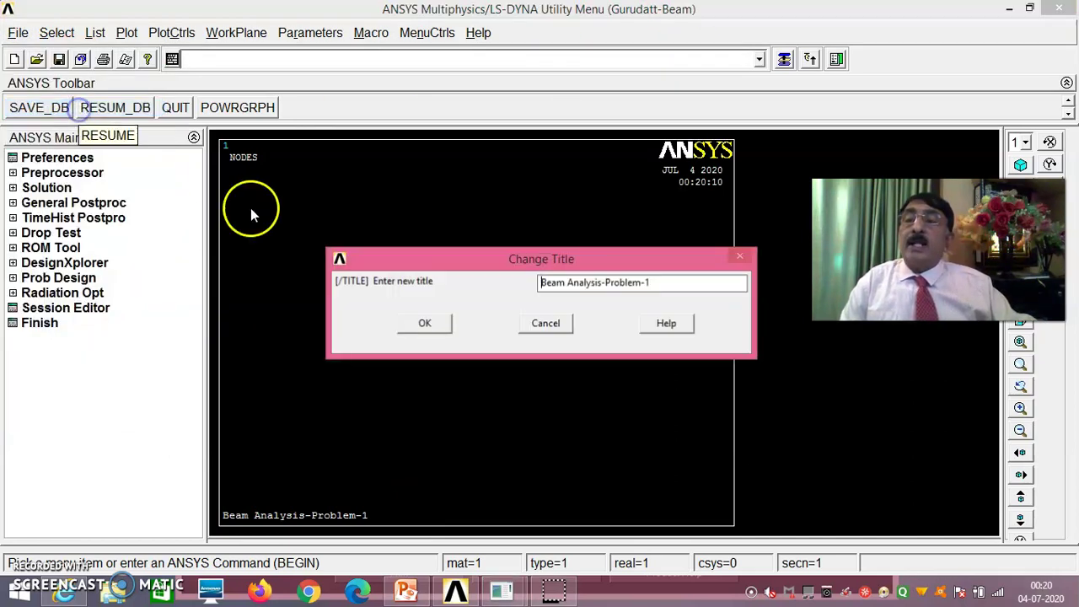
click(560, 326)
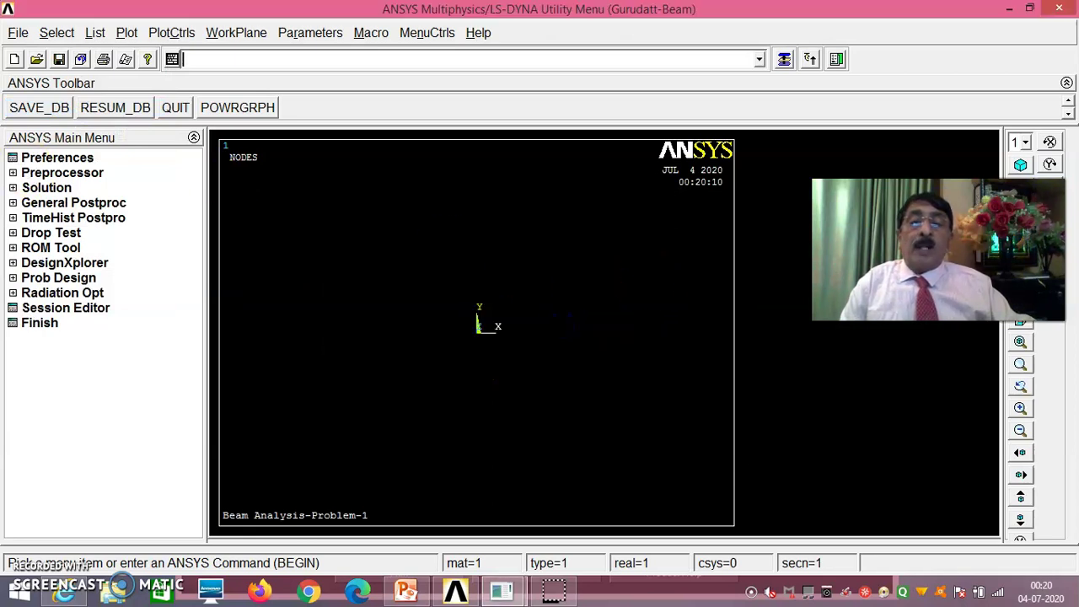
List the session's log file to review the recorded commands, and close the listing
click(15, 34)
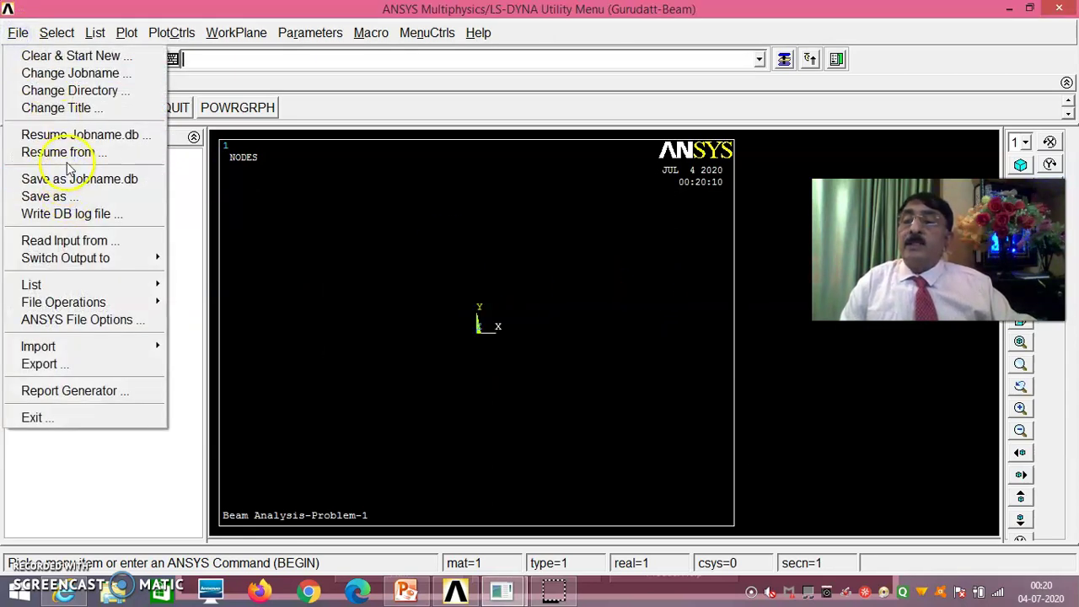
mouse_move(66, 288)
click(213, 286)
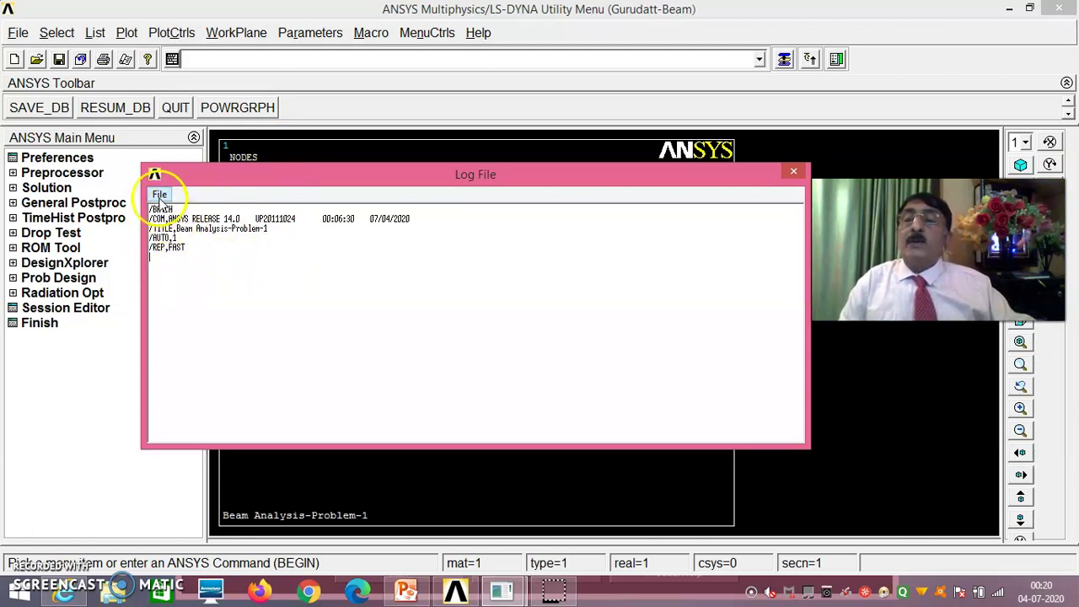
click(160, 195)
click(184, 265)
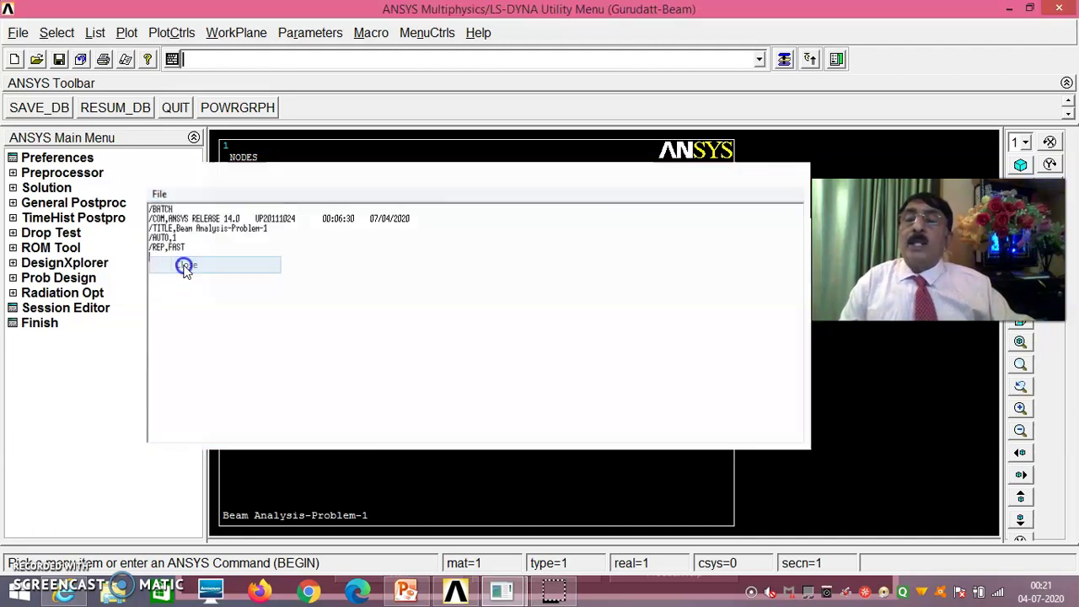
Set the GUI filtering preferences to the Structural discipline with the h-Method
click(67, 159)
click(538, 174)
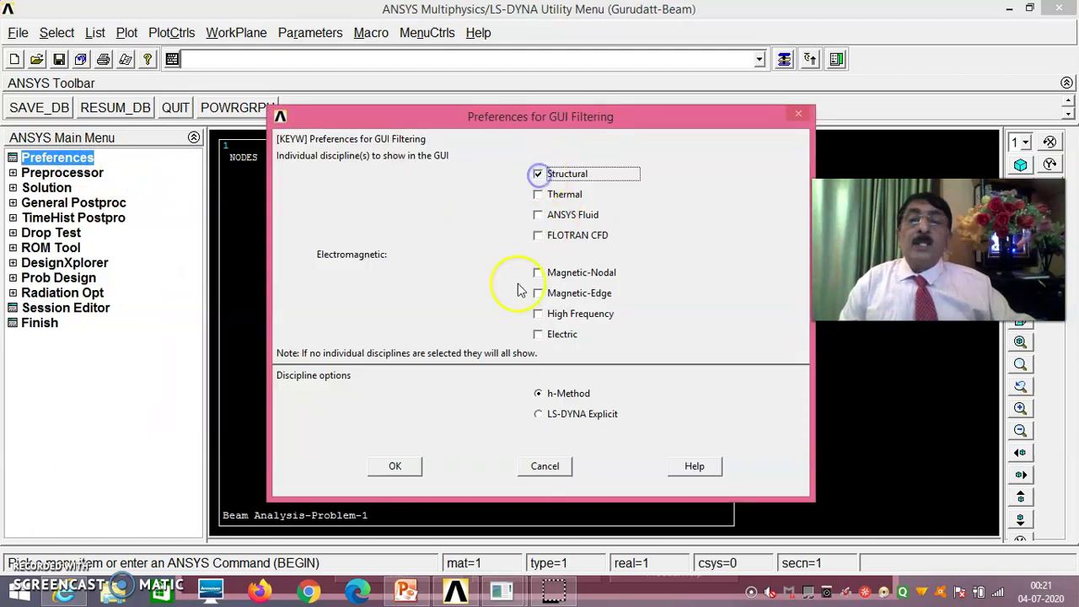
click(396, 467)
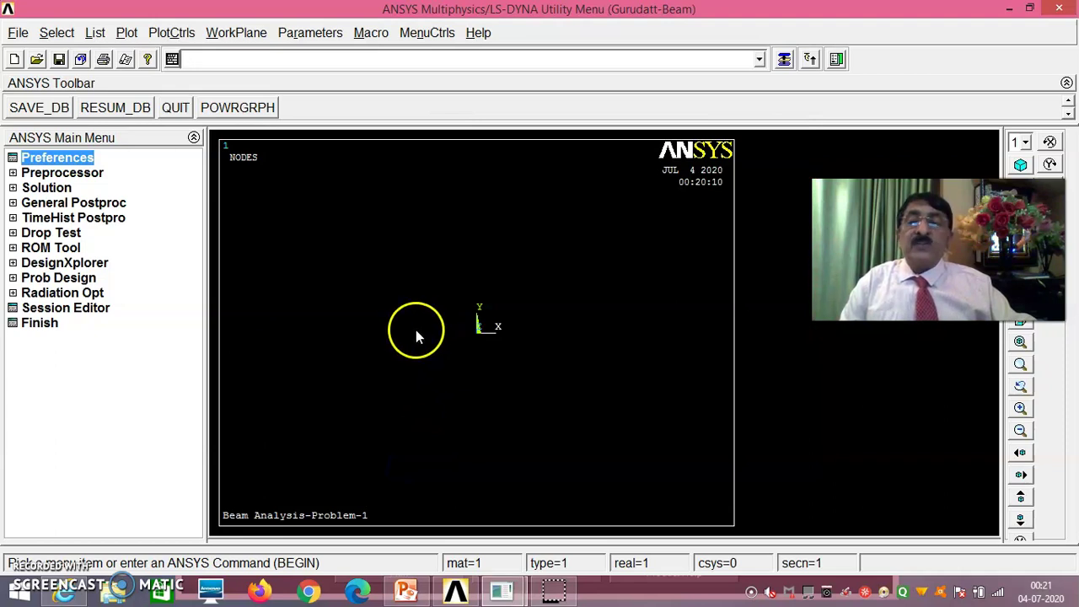
Add the Beam 2 node 188 element as element type 1 and close the element types list
click(67, 173)
click(93, 189)
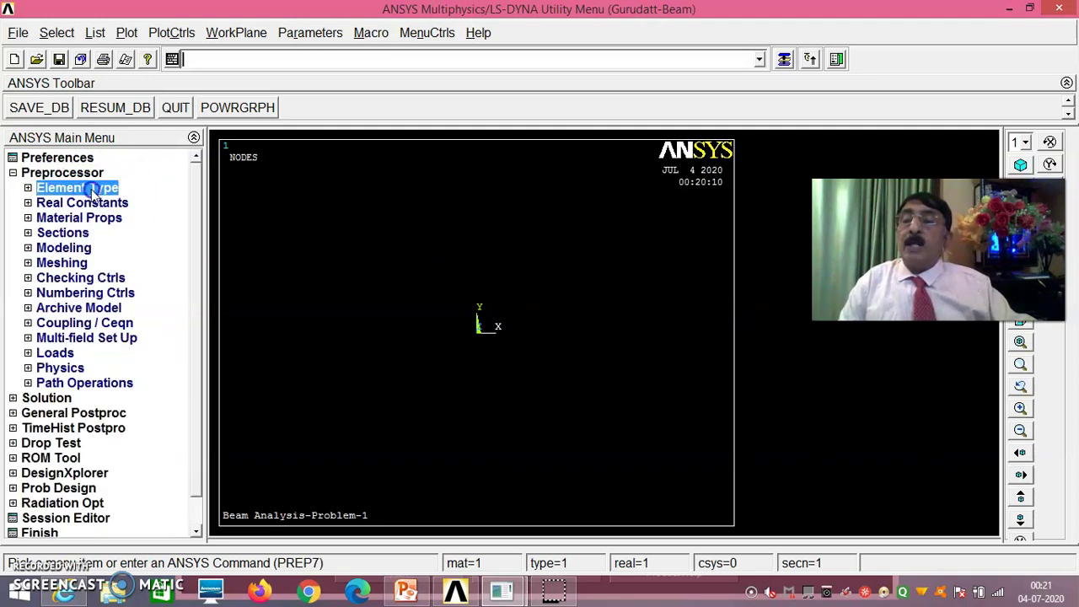
click(114, 204)
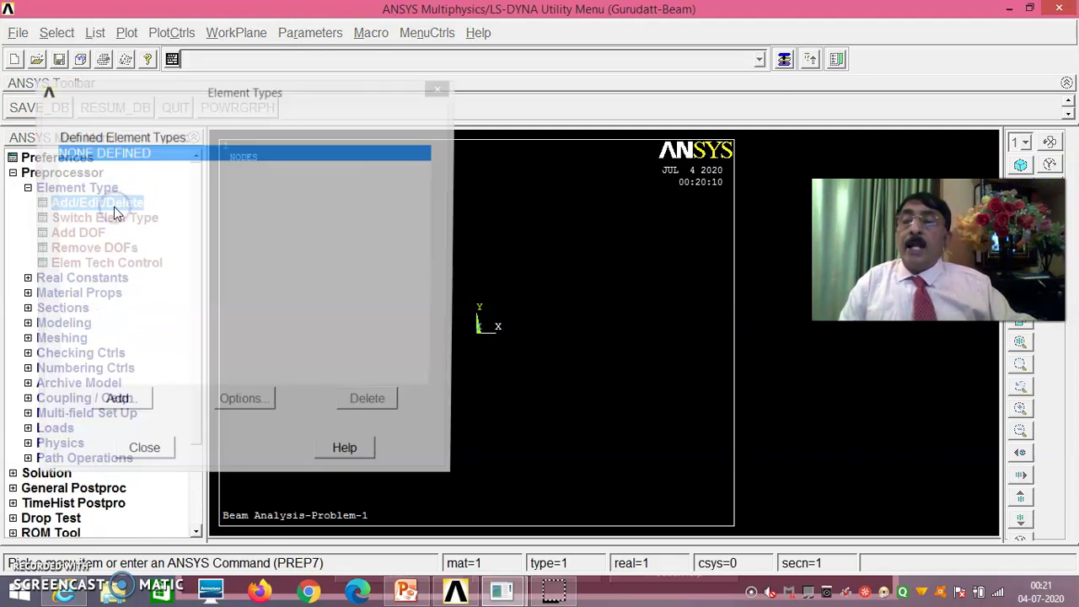
click(131, 406)
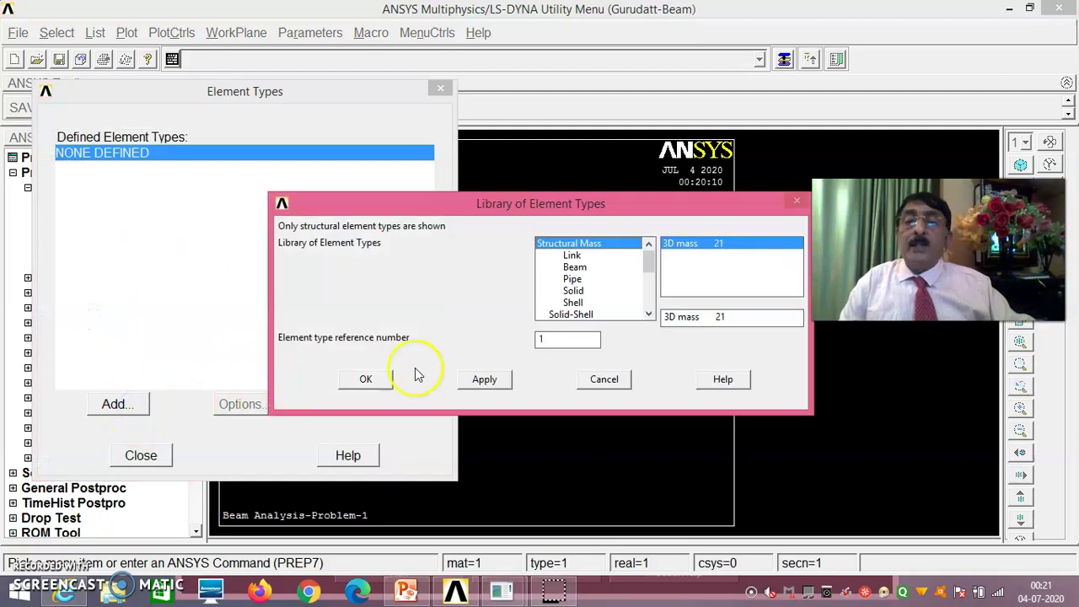
click(574, 269)
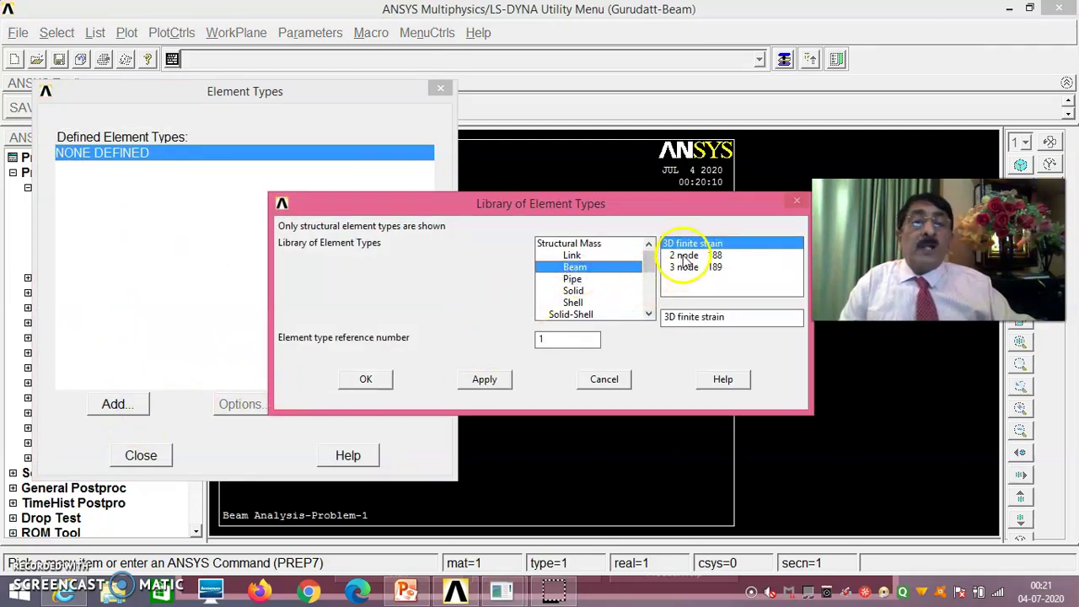
click(683, 255)
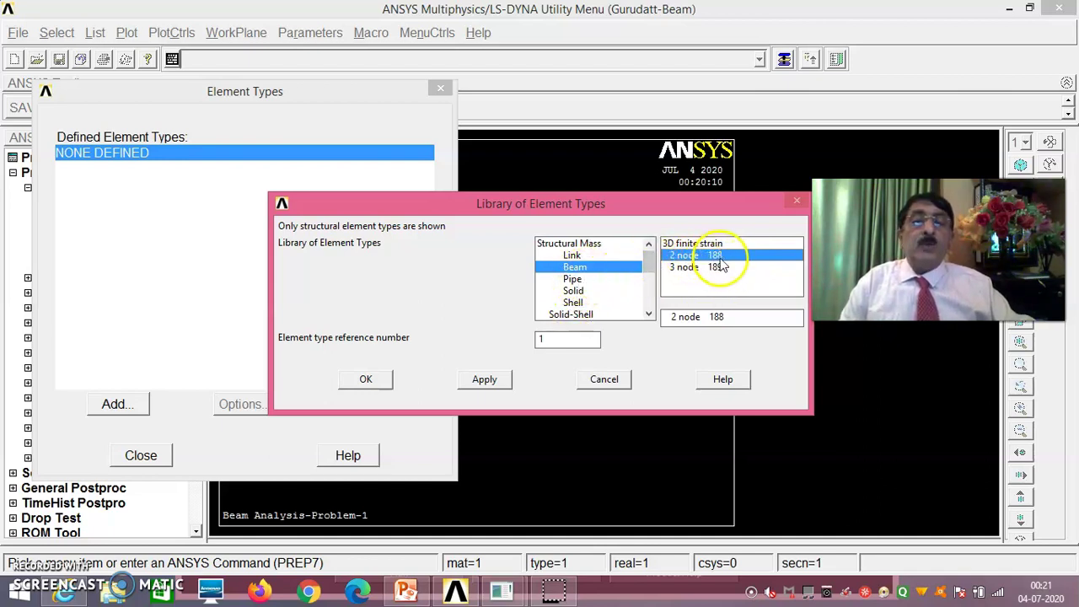
click(371, 380)
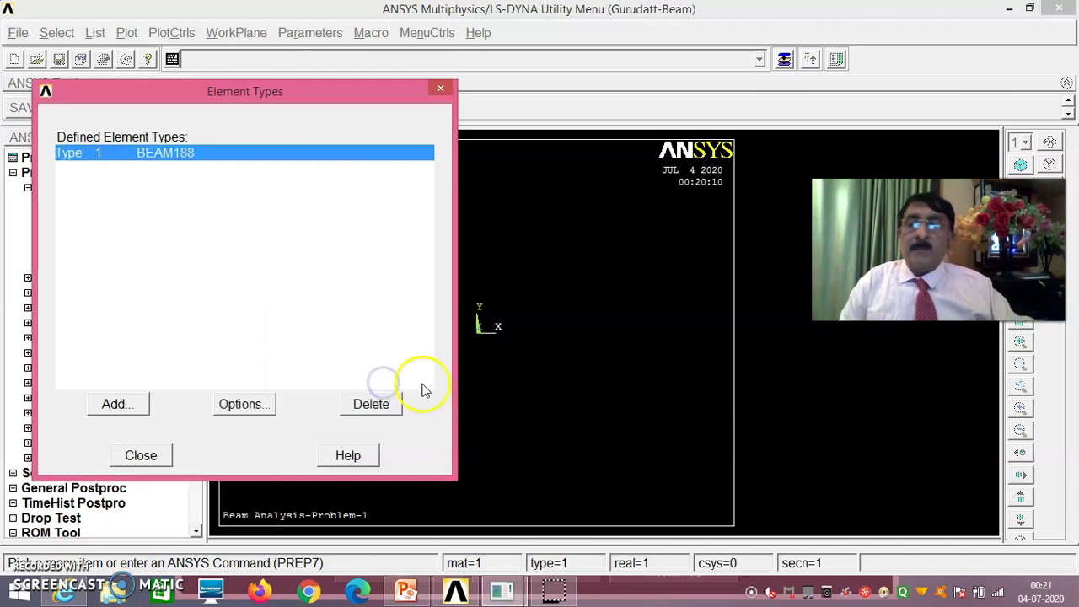
click(140, 456)
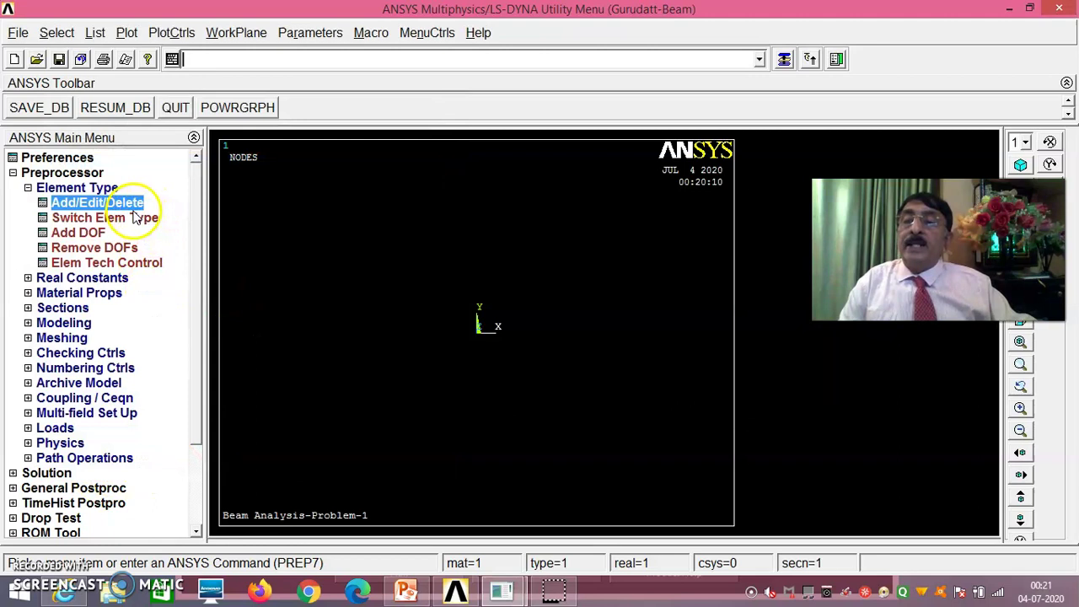
Open the structural linear elastic isotropic properties for material model 1
click(104, 295)
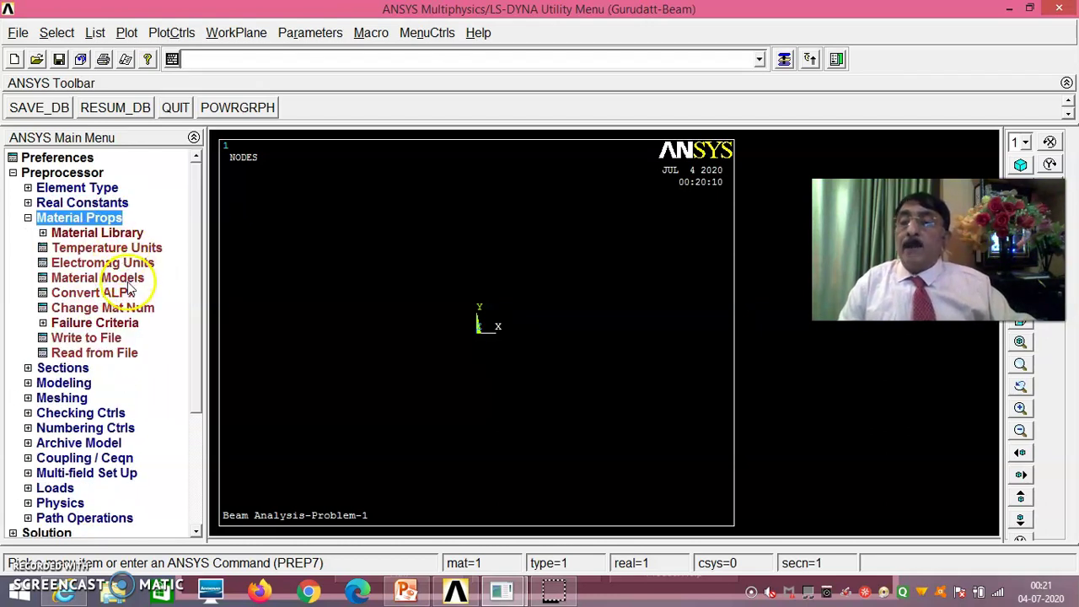
click(125, 280)
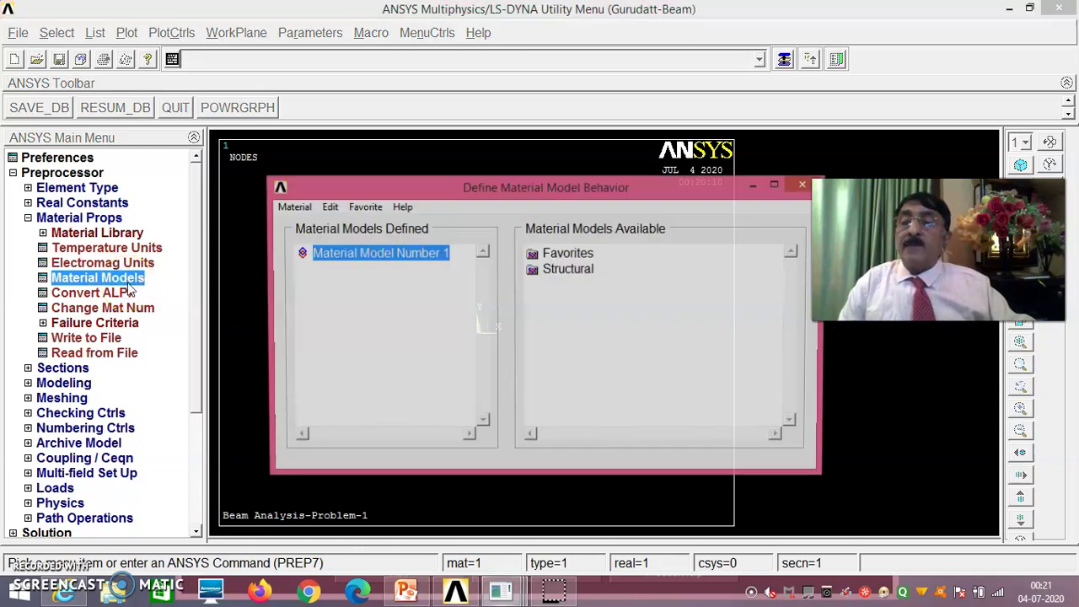
double_click(556, 273)
double_click(582, 286)
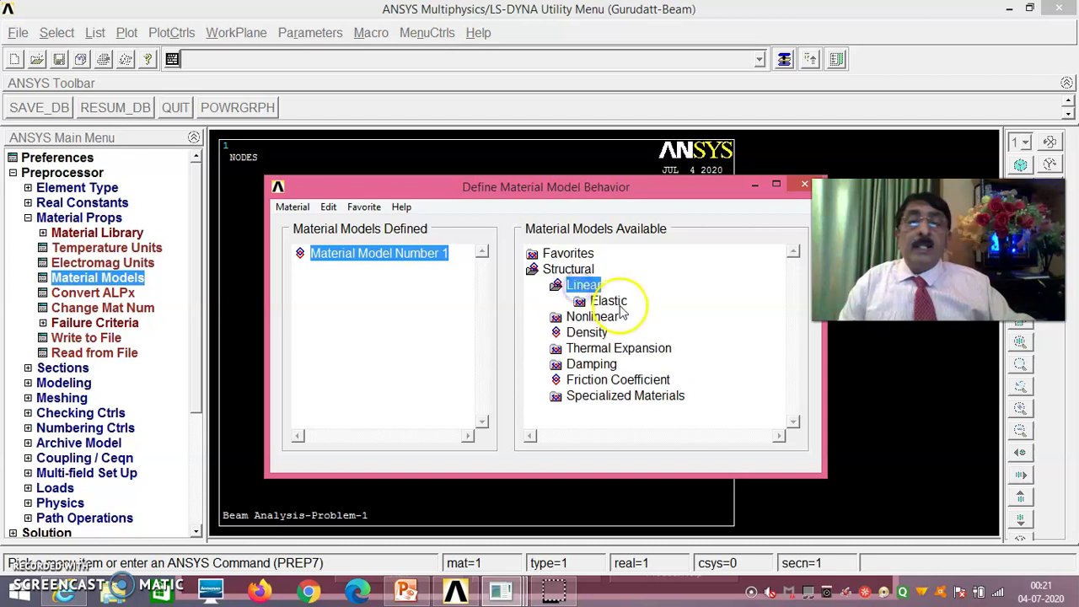
double_click(611, 301)
double_click(636, 318)
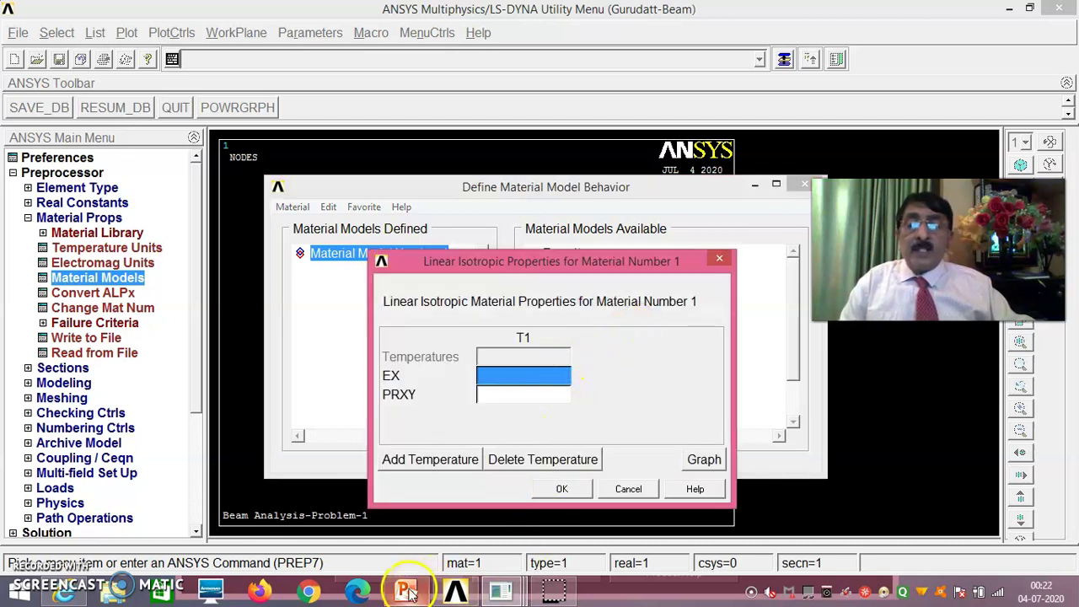
Switch to PowerPoint, read the material data on the Problem-1 slide, and return to the material properties dialog in ANSYS
mouse_move(408, 593)
click(397, 540)
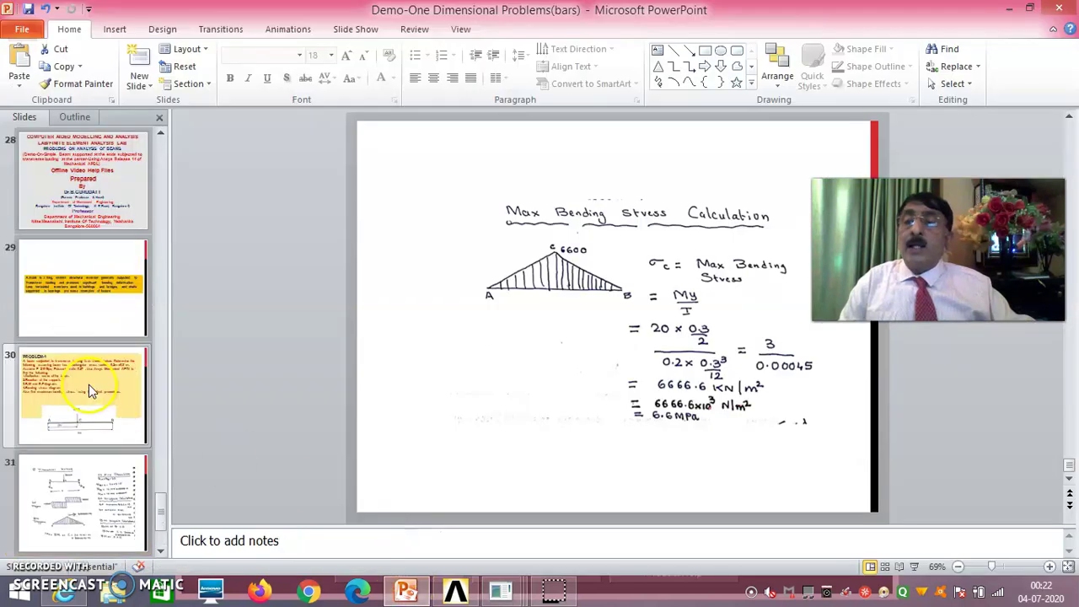
click(100, 408)
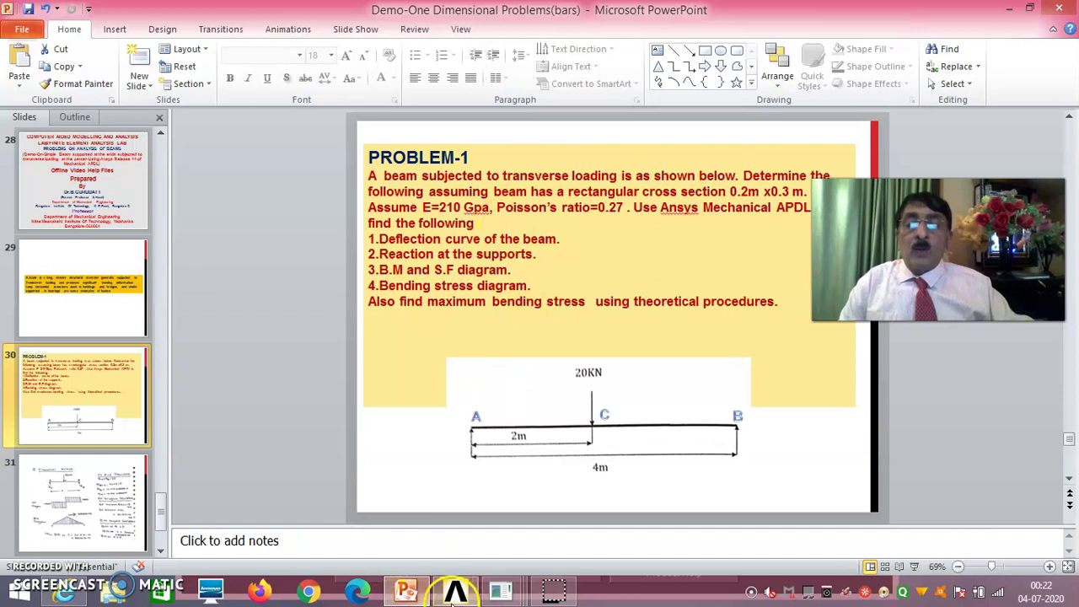
mouse_move(502, 594)
click(505, 545)
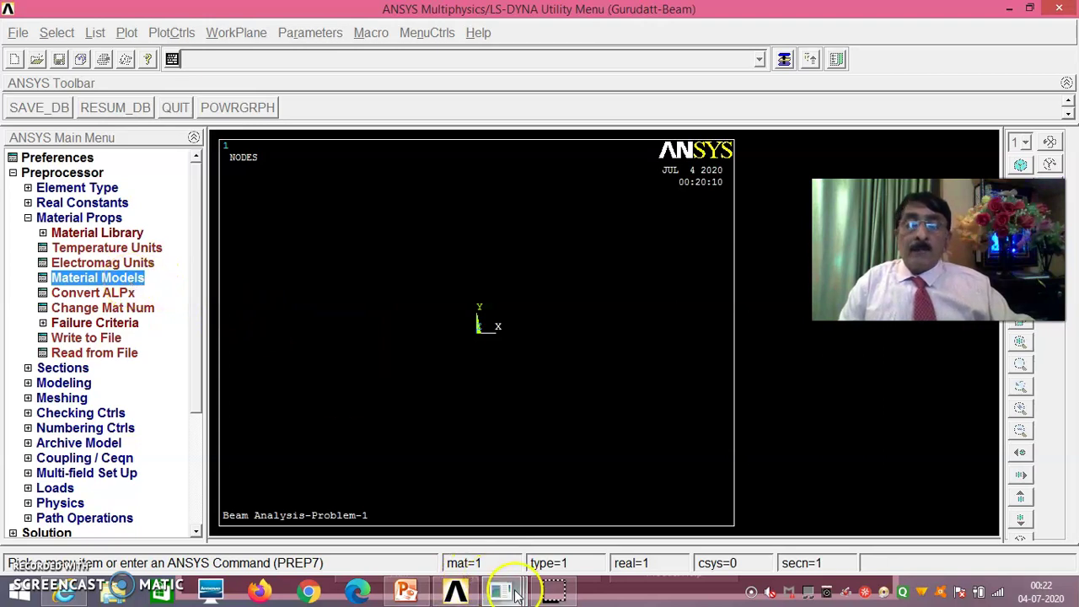
mouse_move(516, 595)
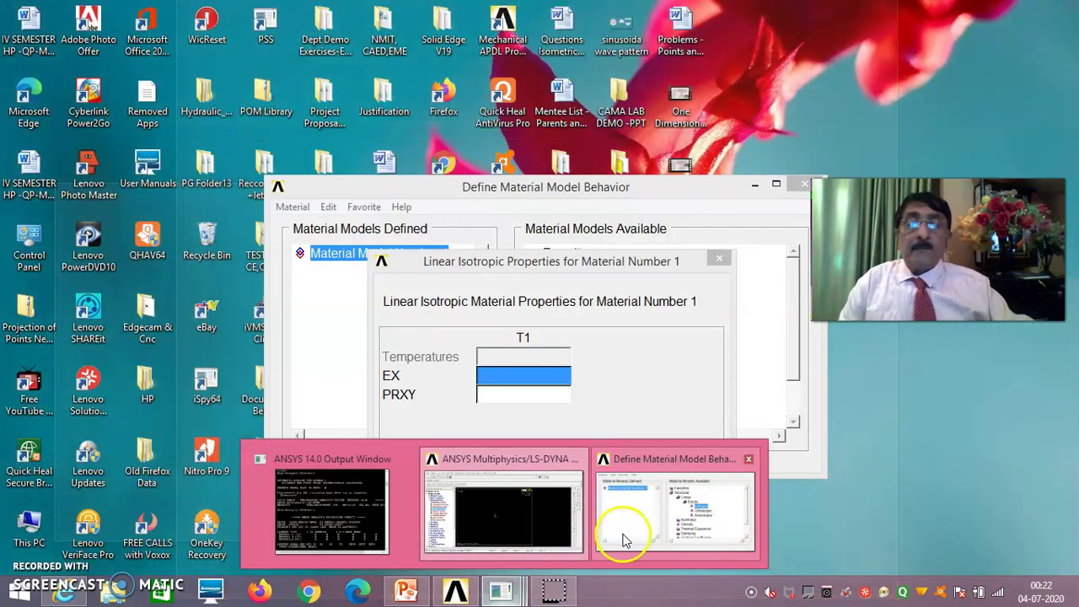
click(622, 543)
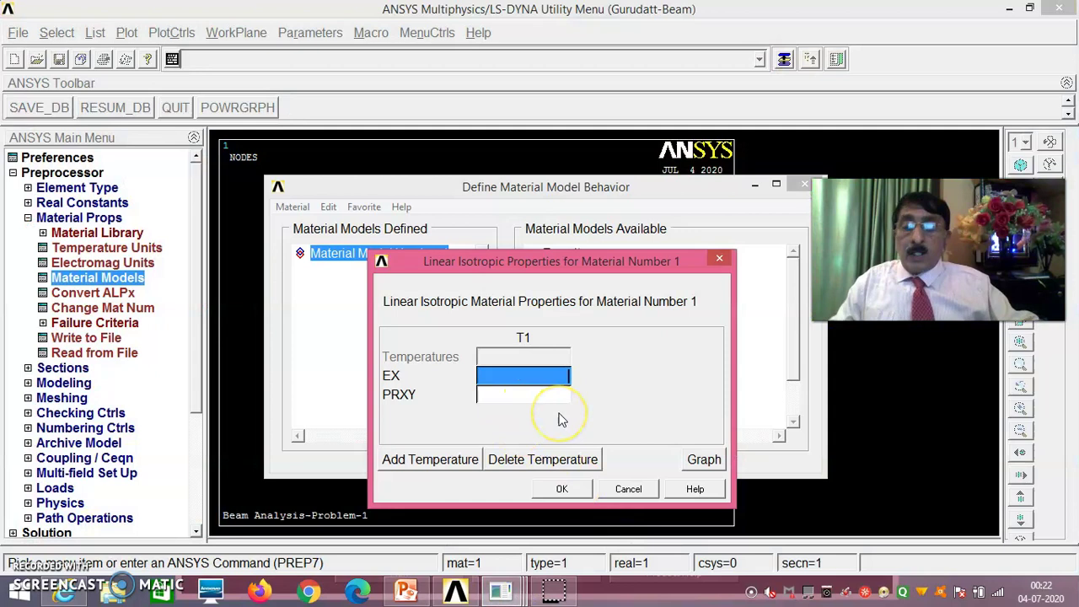
Set EX to 2.1E11 and PRXY to 0.27 for material 1, and exit the material model definition
text(2.1E11)
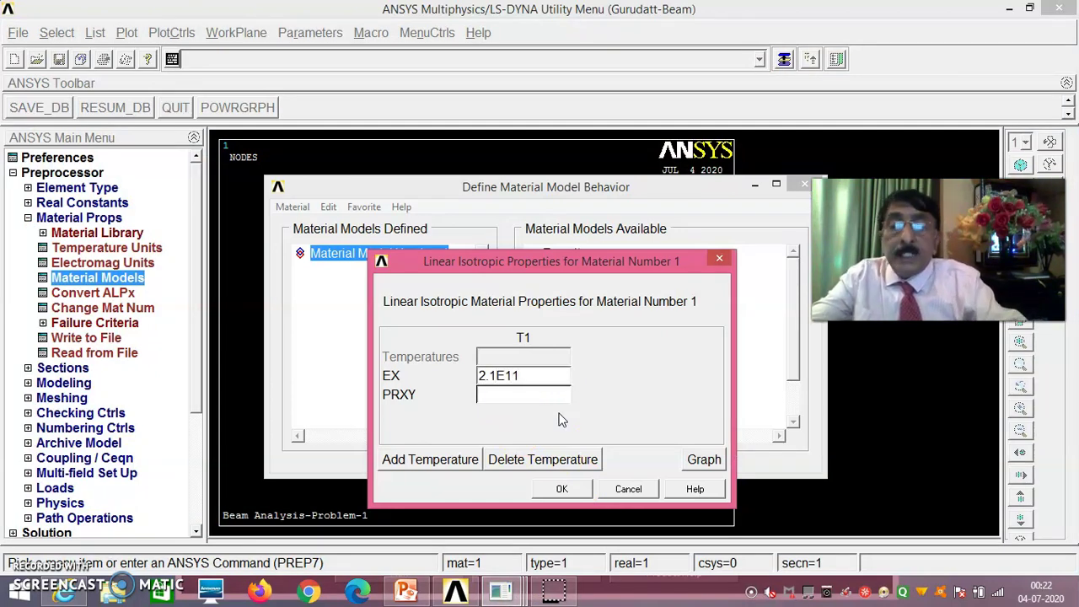
click(533, 394)
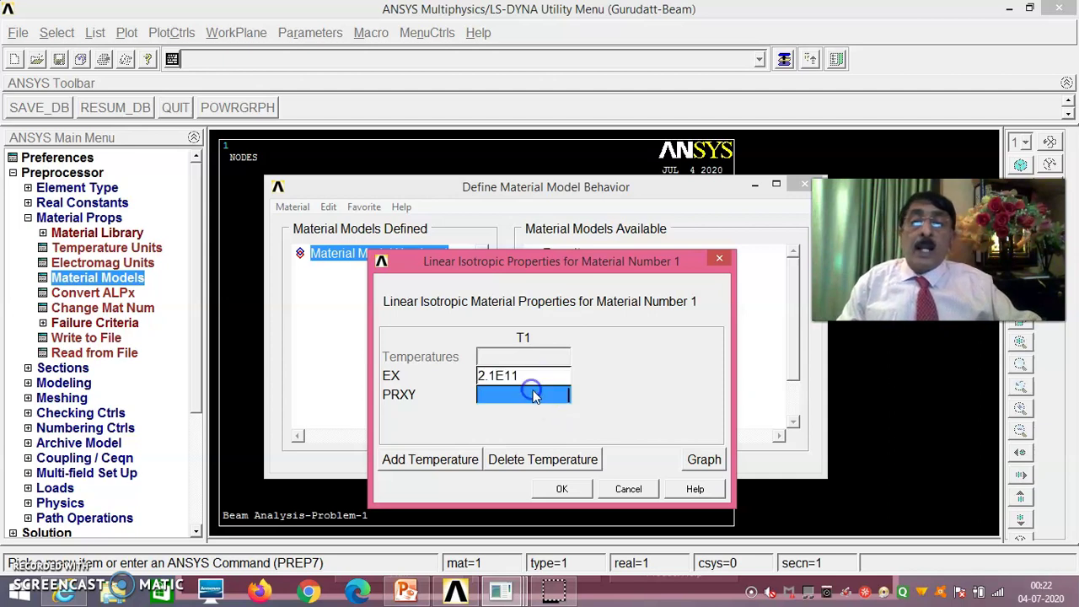
text(0.27)
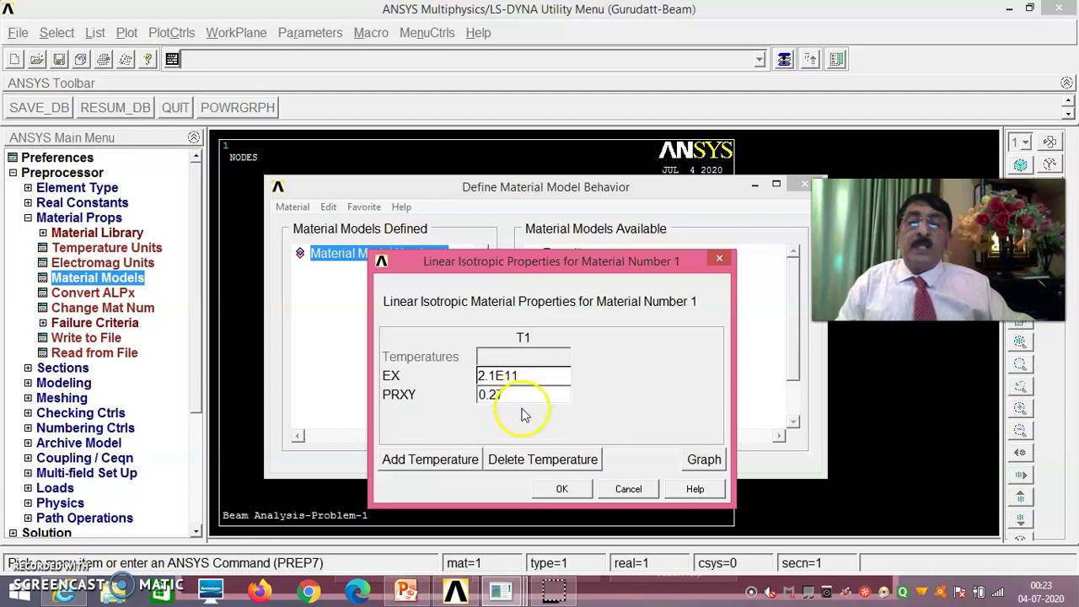
click(564, 489)
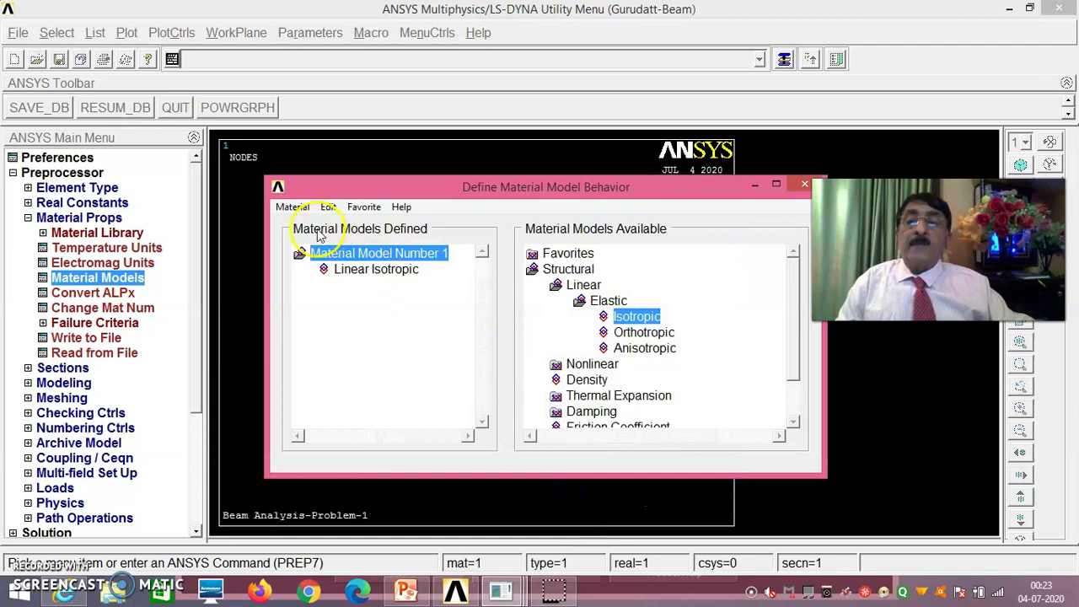
click(293, 207)
click(303, 243)
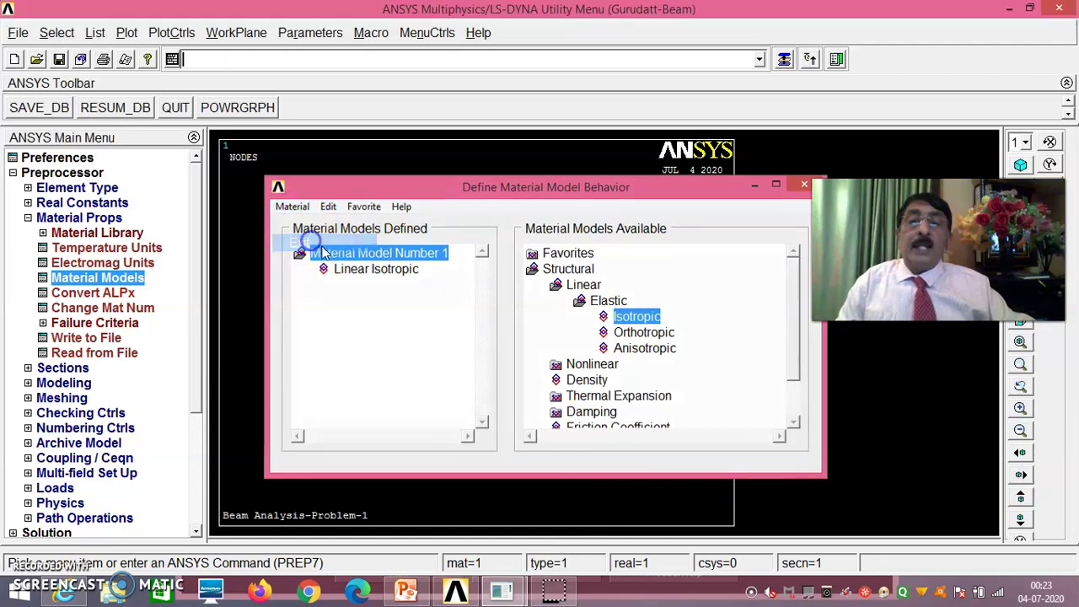
Define a solid rectangular common beam section with ID 1, B 0.2, H 0.3 and a centroid offset
click(74, 368)
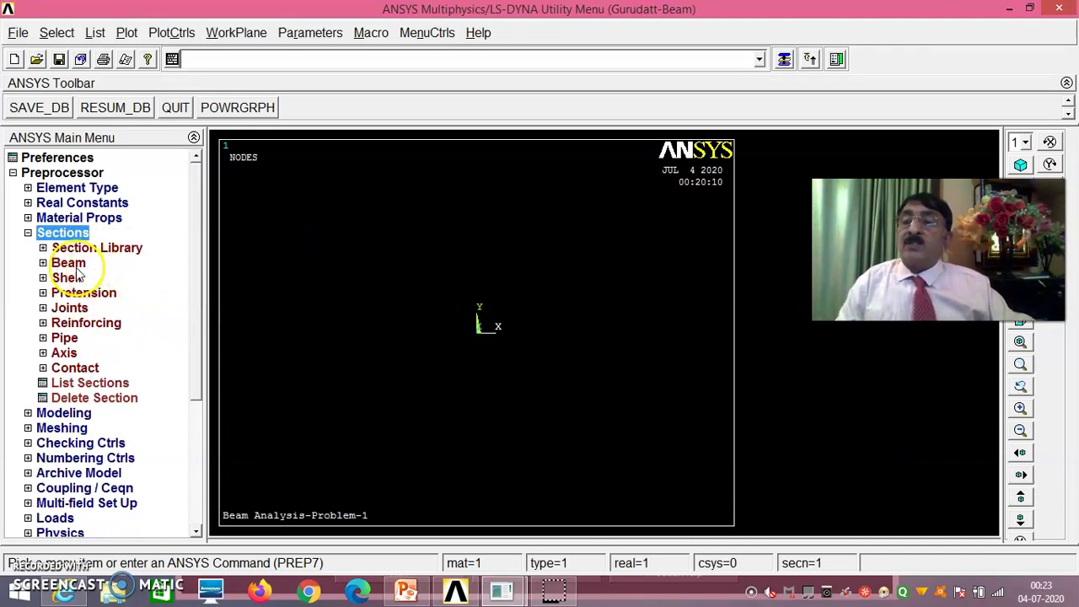
click(71, 264)
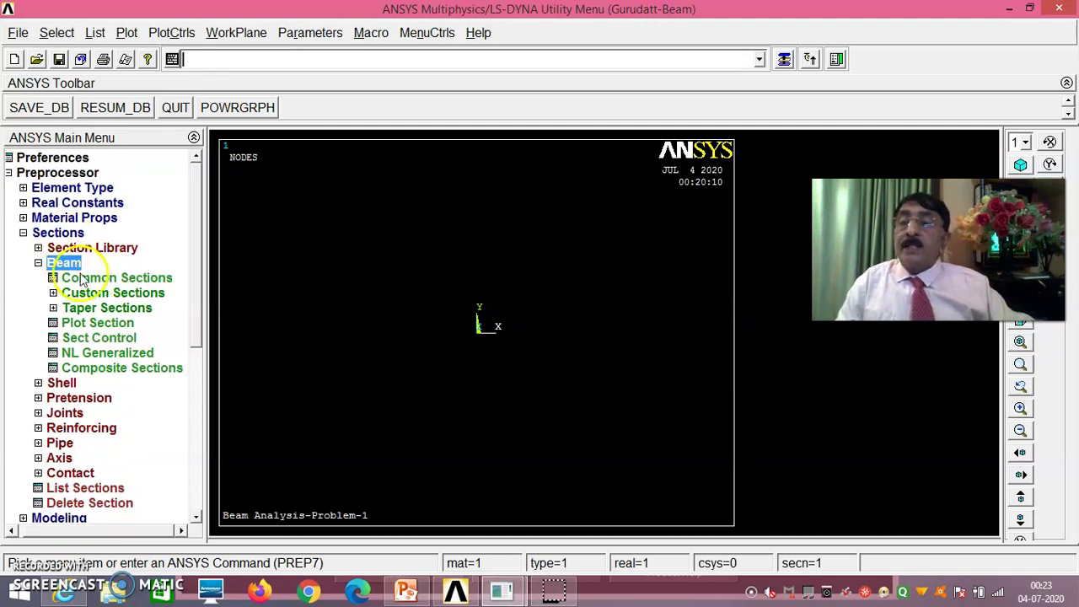
double_click(122, 279)
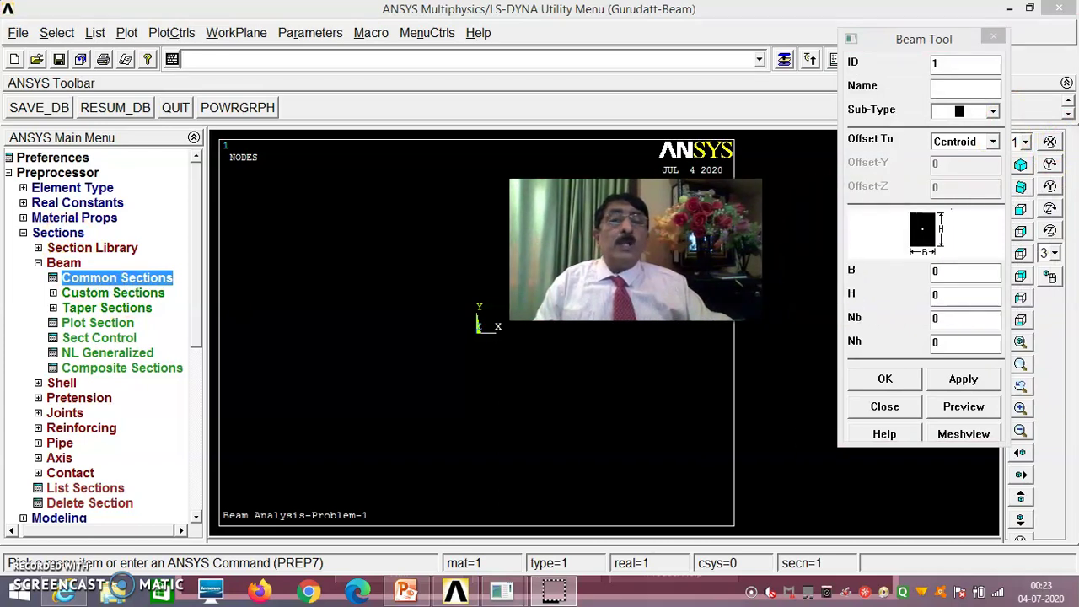
click(994, 111)
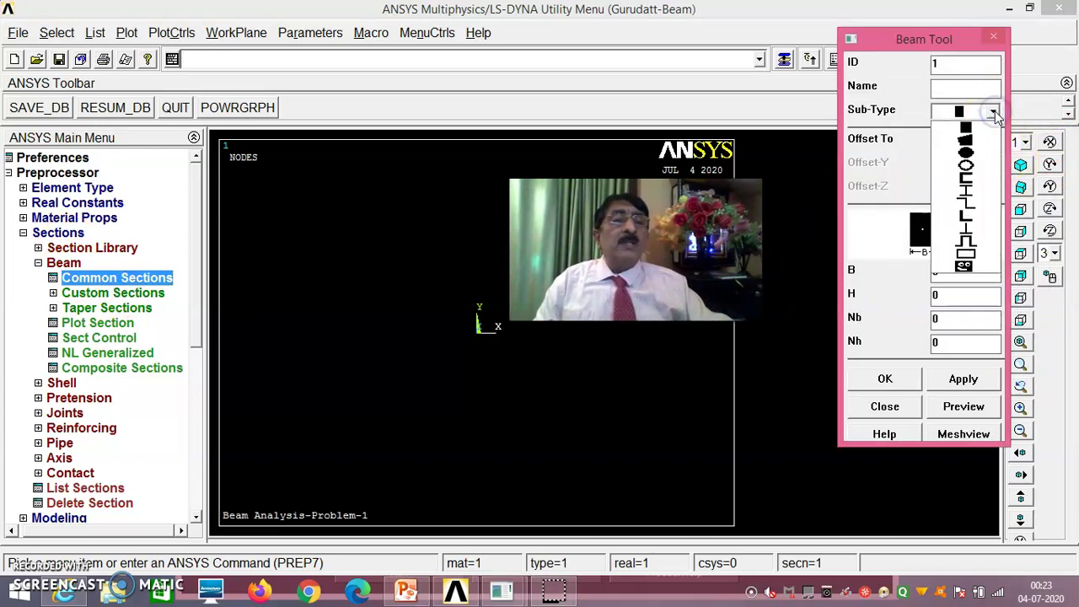
click(966, 127)
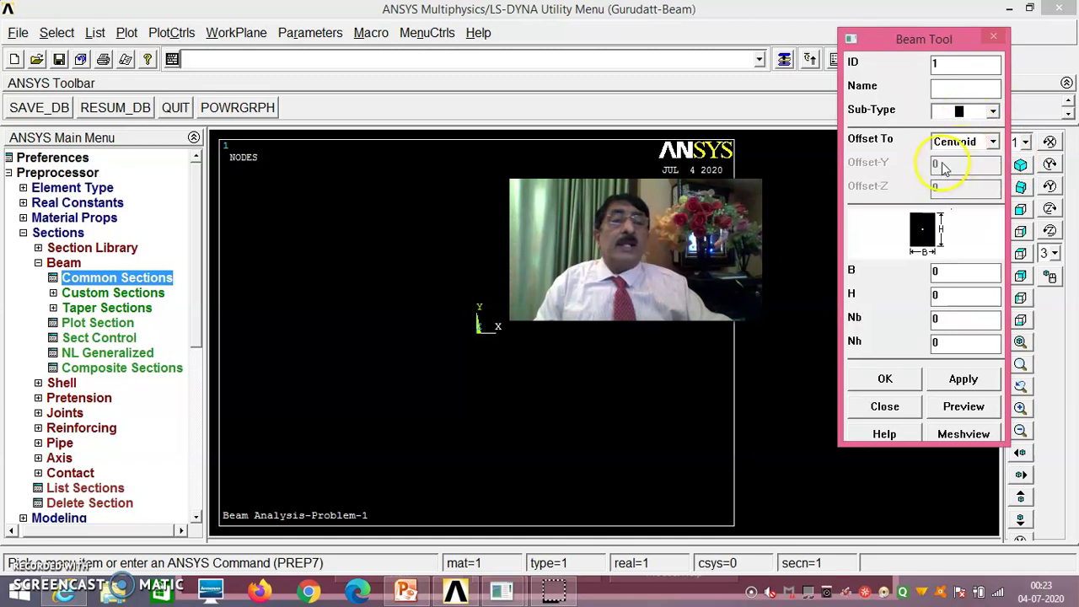
click(956, 275)
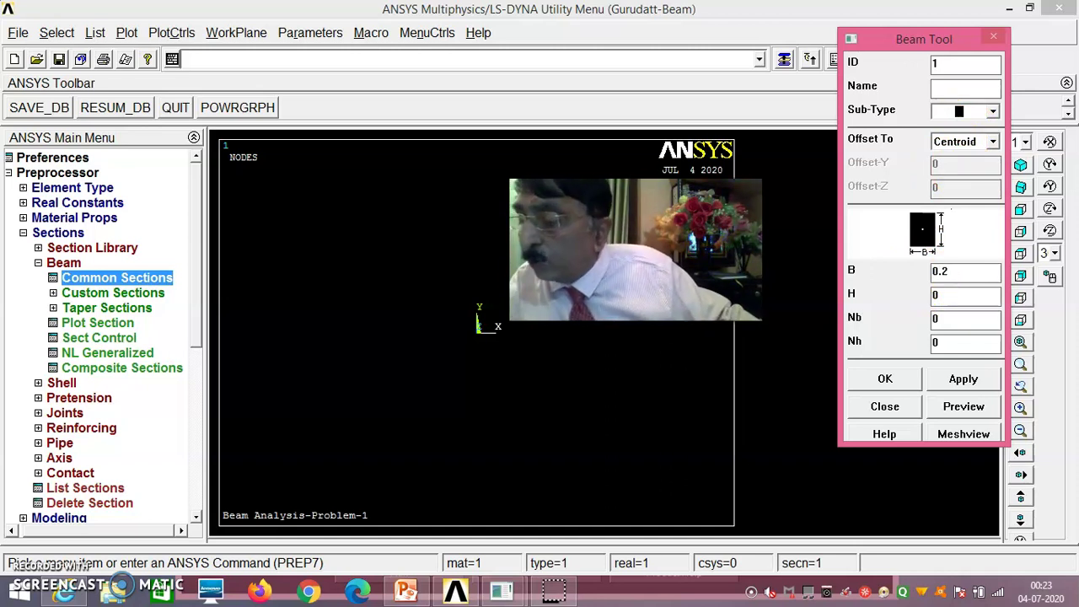
click(947, 299)
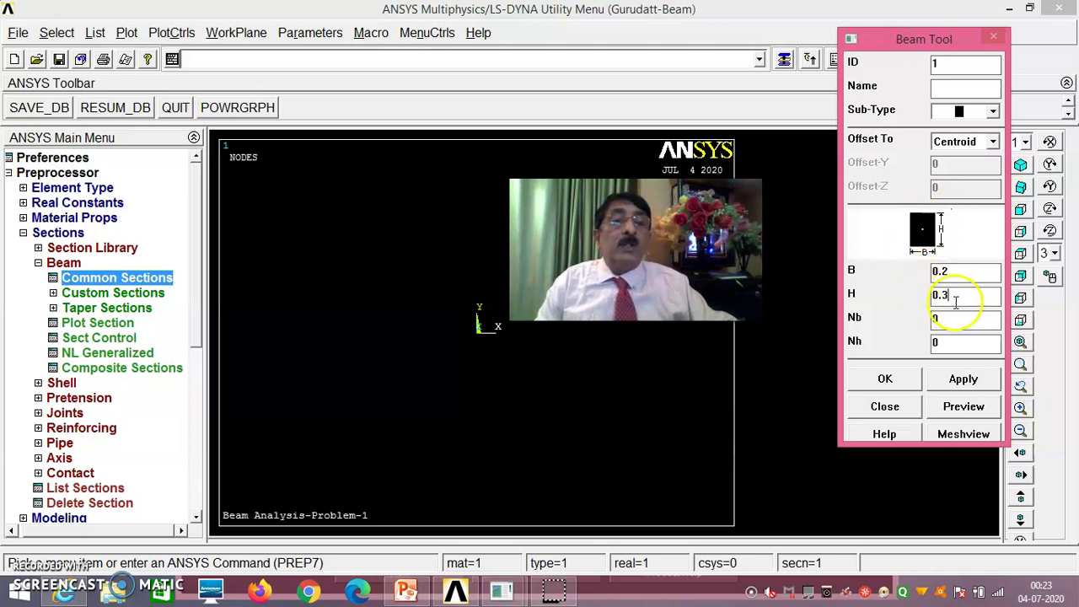
click(887, 379)
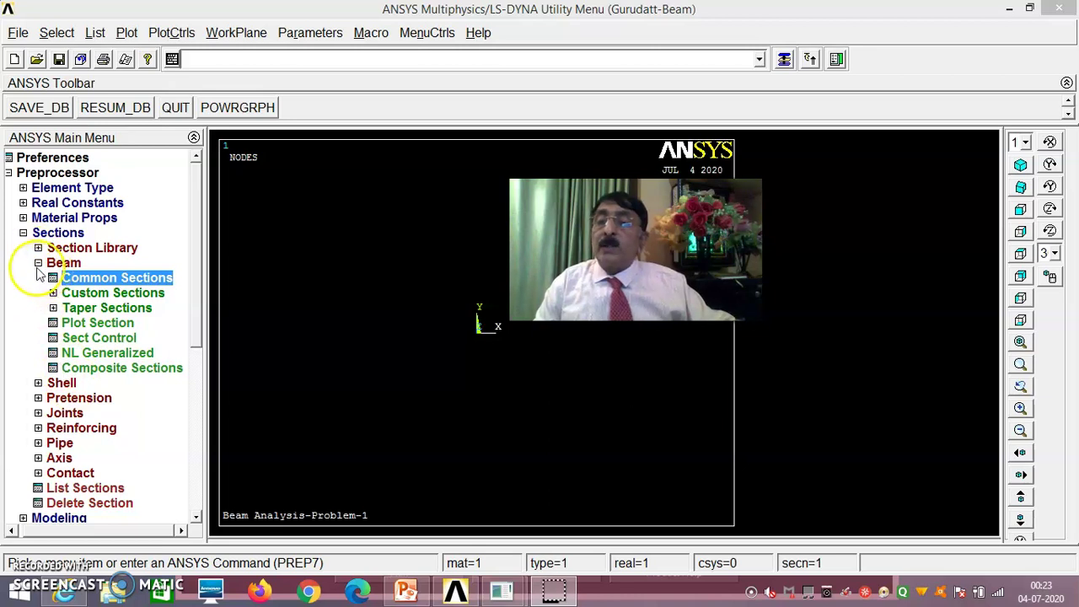
click(38, 263)
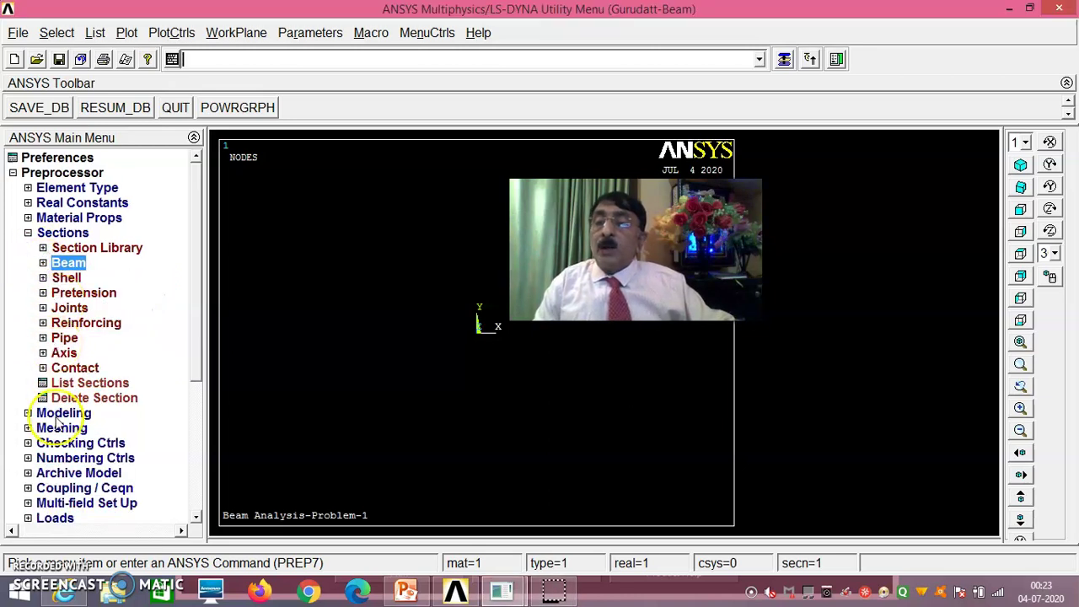
click(28, 232)
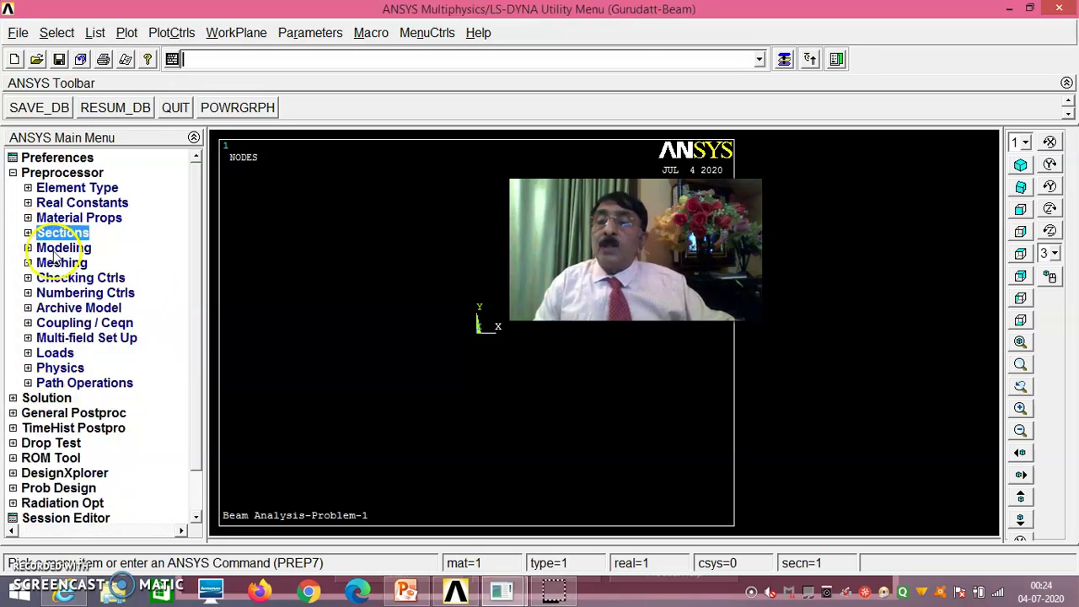
Create keypoint 1 at 0, 0, 0 in the active coordinate system, keeping keypoint creation open
click(41, 248)
click(73, 265)
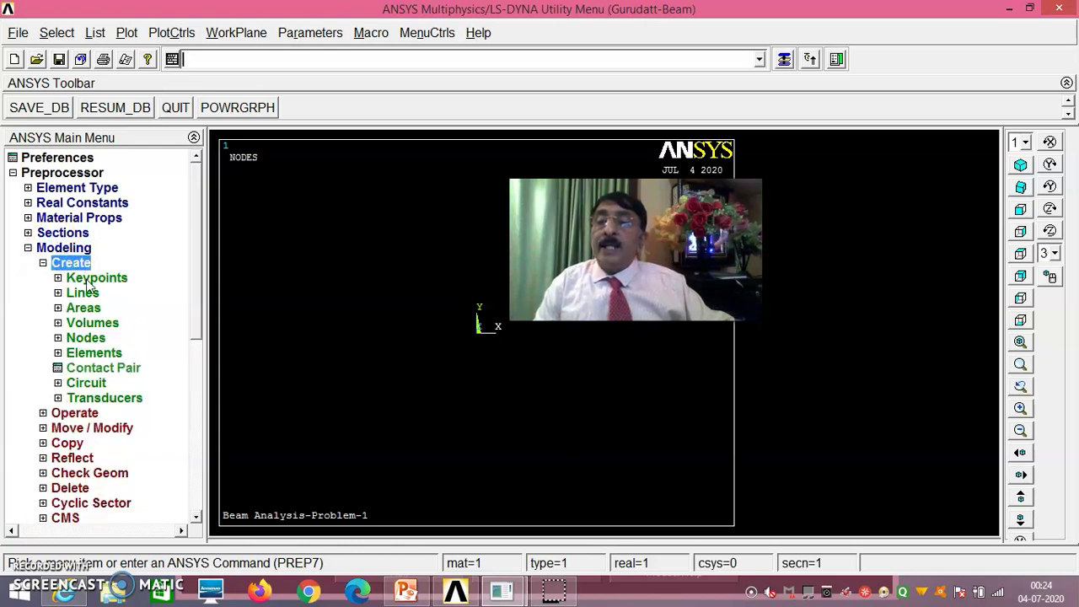
click(91, 279)
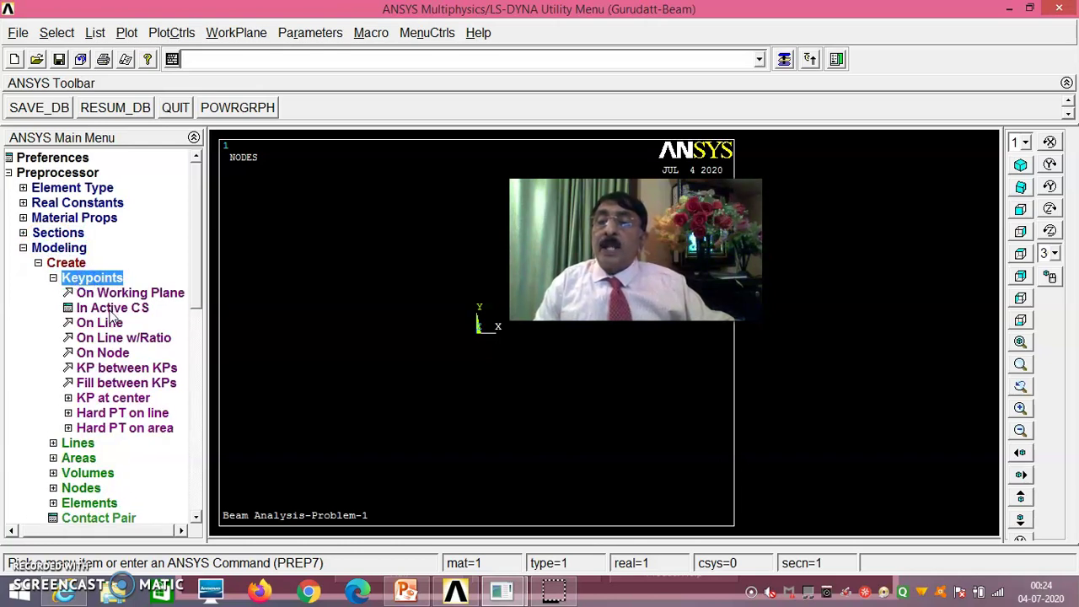
click(113, 309)
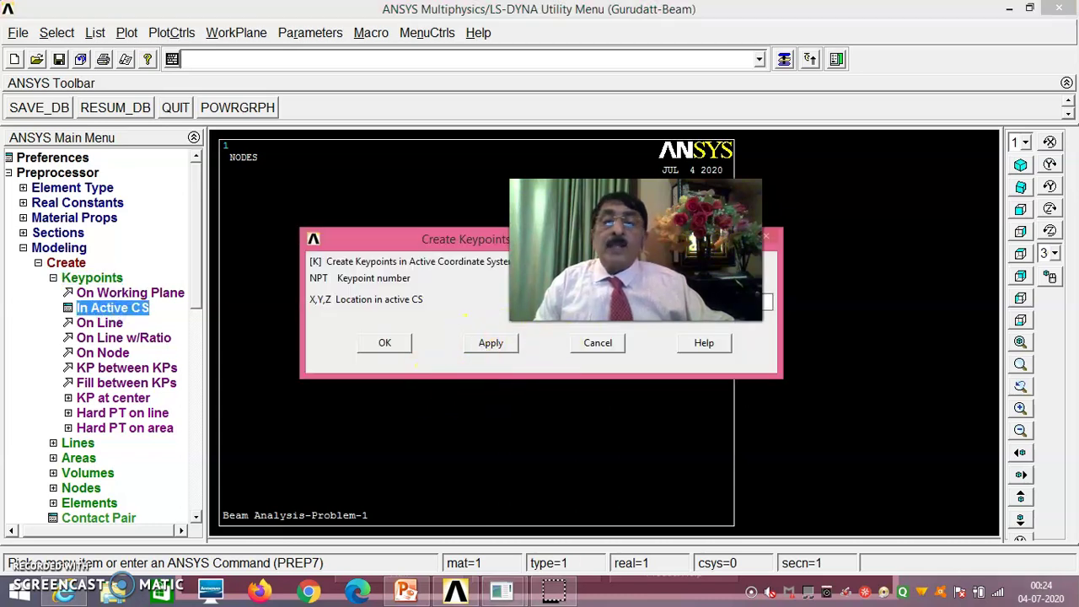
drag(457, 239, 400, 328)
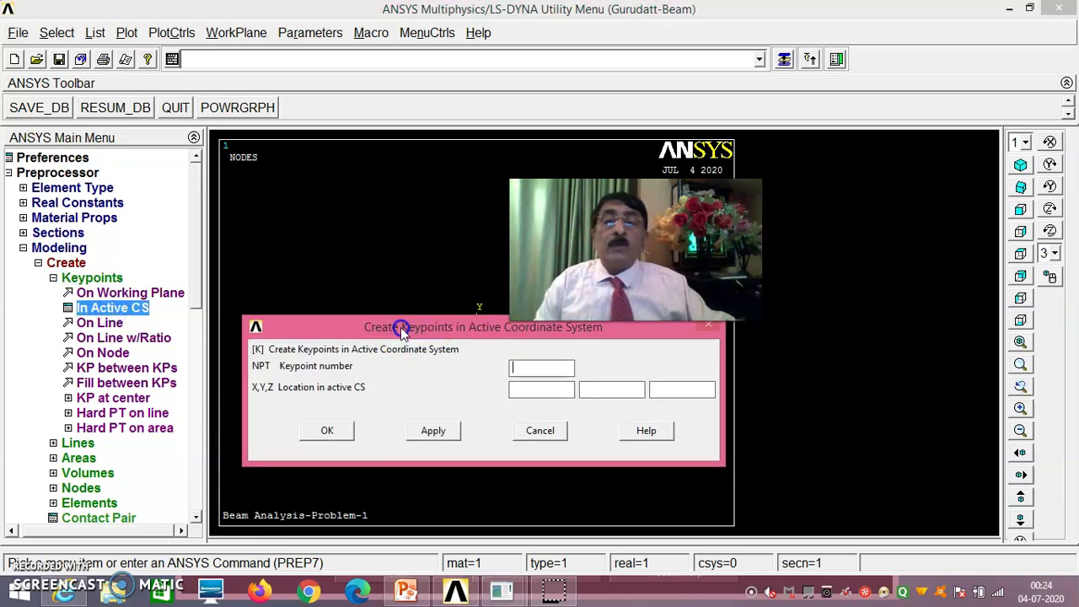
click(523, 369)
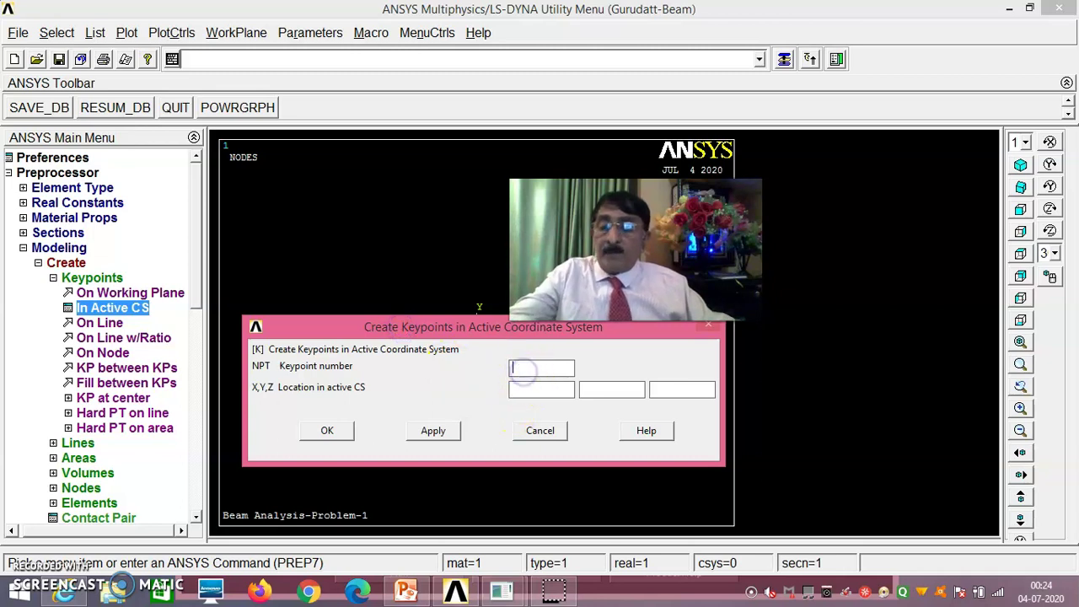
text(0)
click(613, 388)
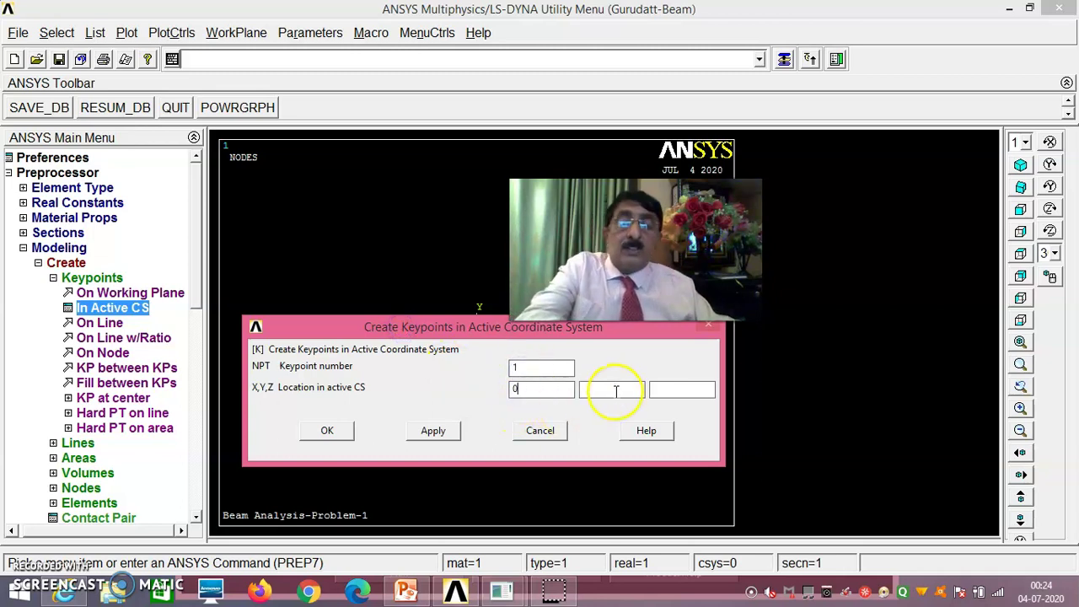
text(0)
click(668, 389)
text(0)
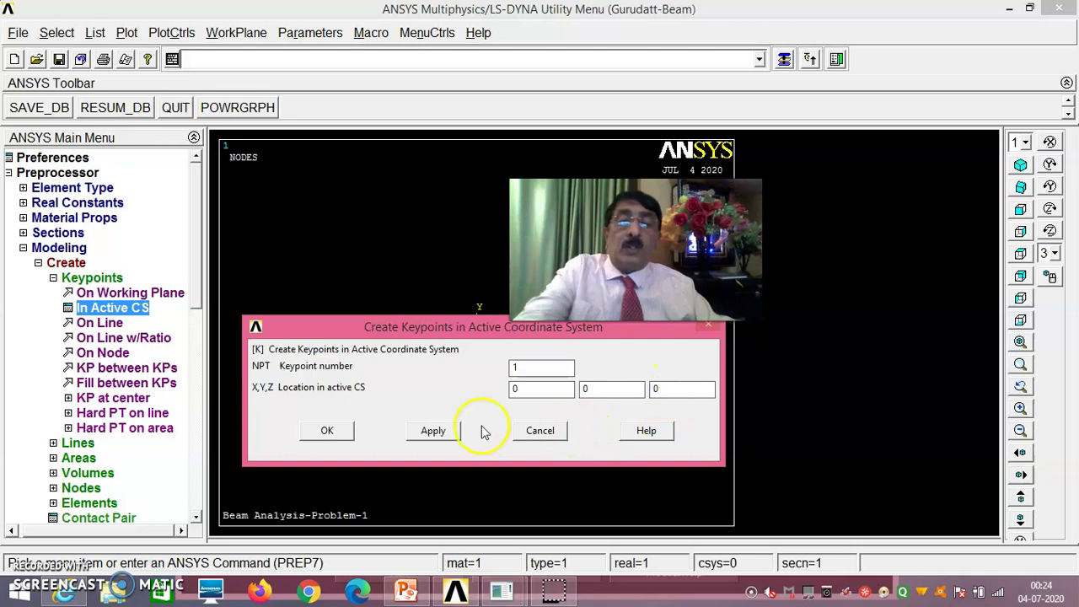
click(434, 431)
Create keypoint 2 at (2, 0, 0), keypoint 3 at (4, 0, 0) and keypoint 4 at (4, -1, 0), and finish keypoint creation
click(537, 368)
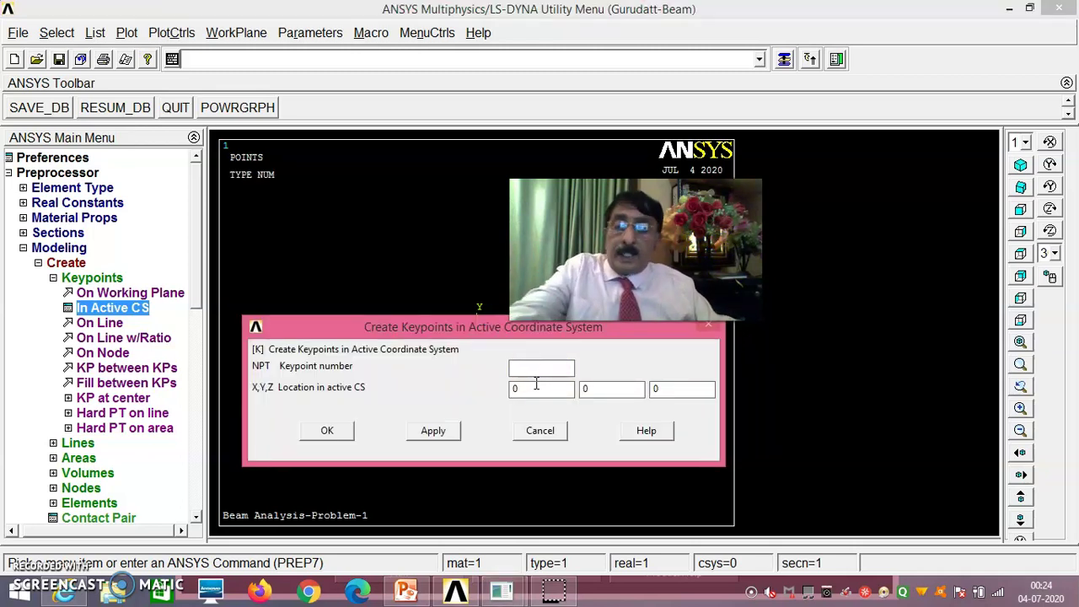
click(536, 388)
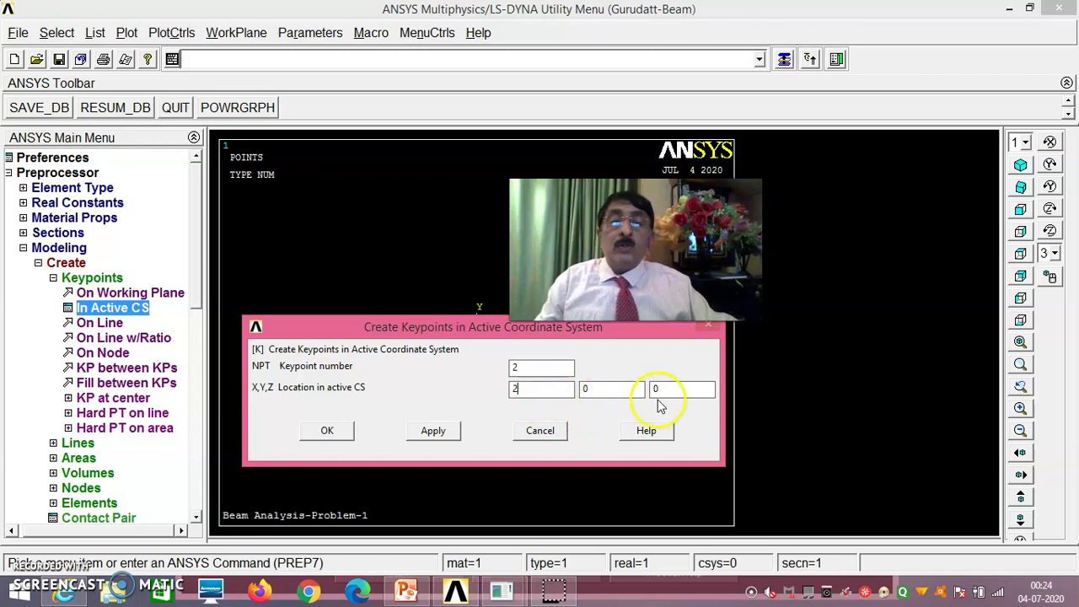
click(434, 431)
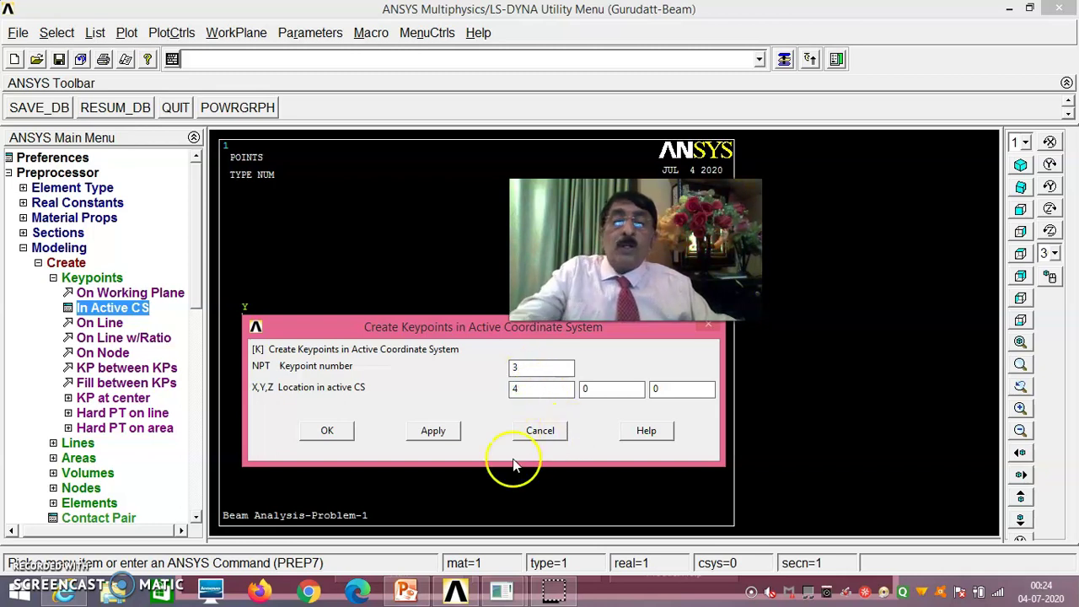
click(433, 431)
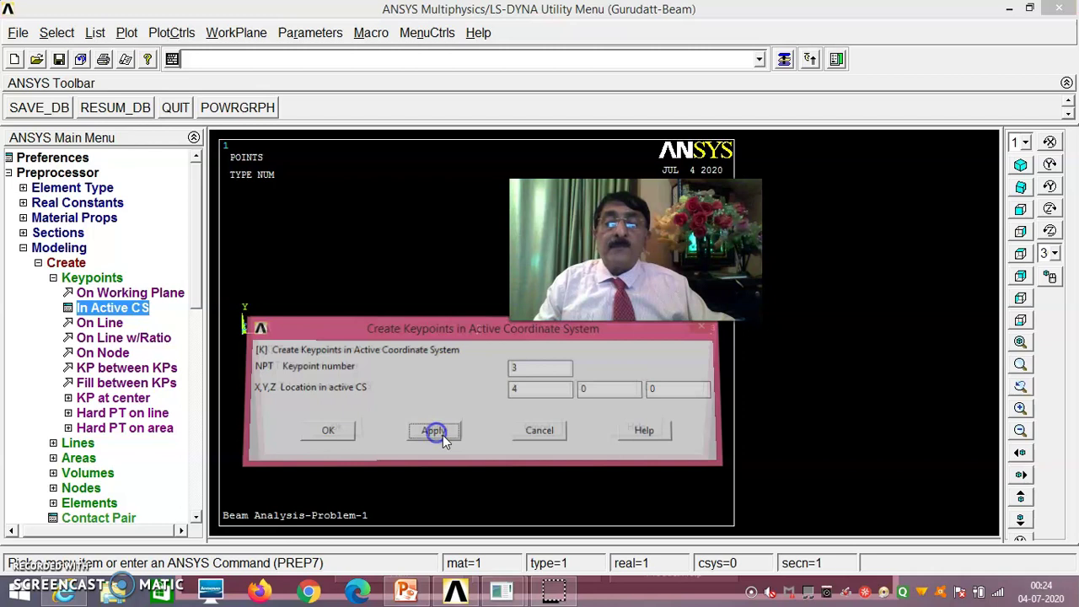
double_click(547, 369)
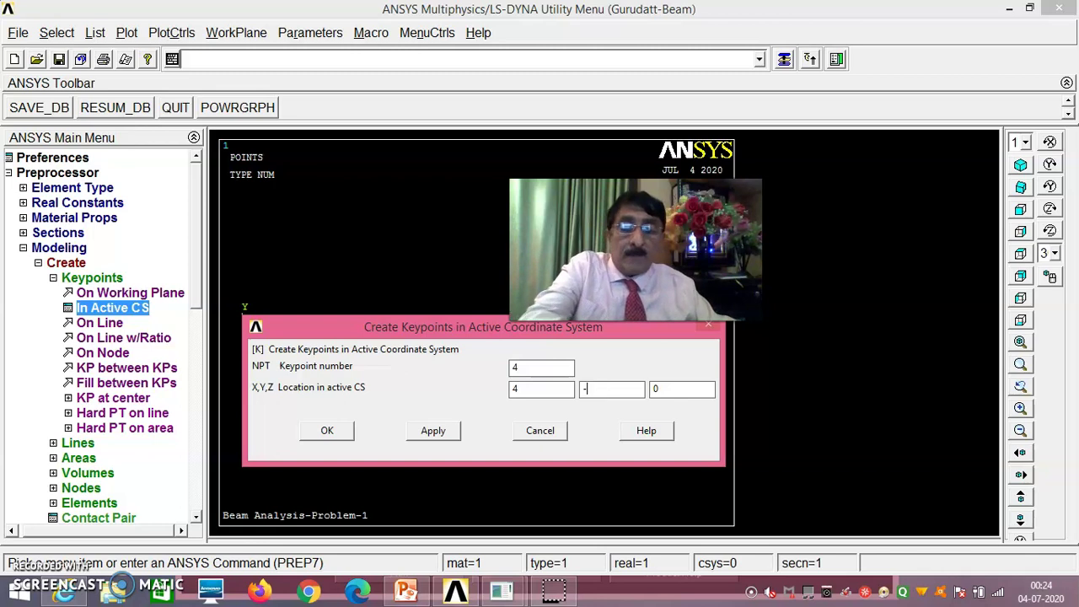
click(345, 433)
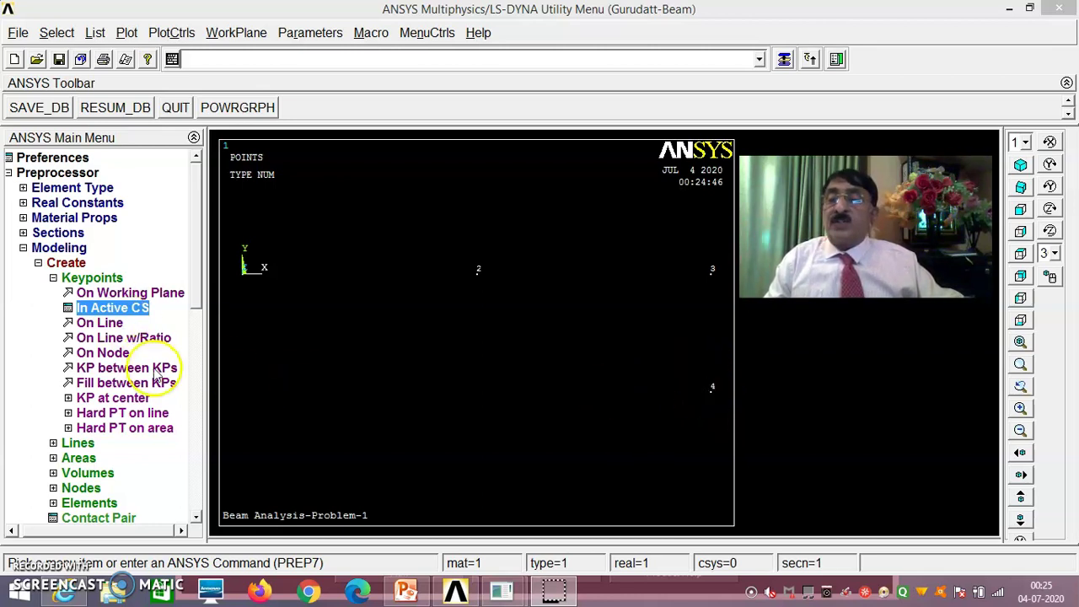
Create straight lines from keypoint 1 to keypoint 2 and from keypoint 2 to keypoint 3
click(78, 443)
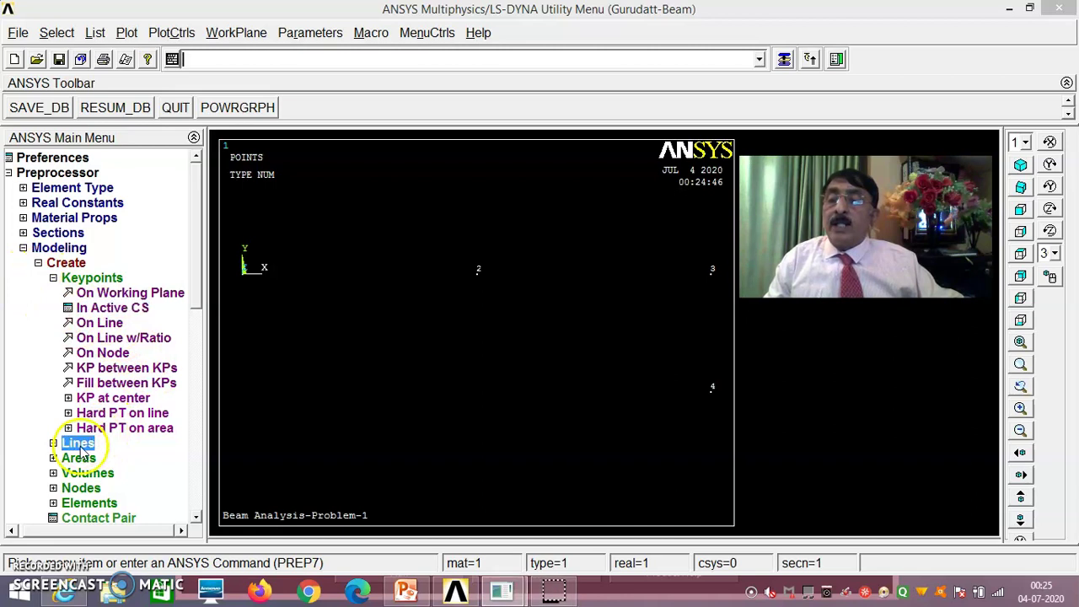
click(94, 307)
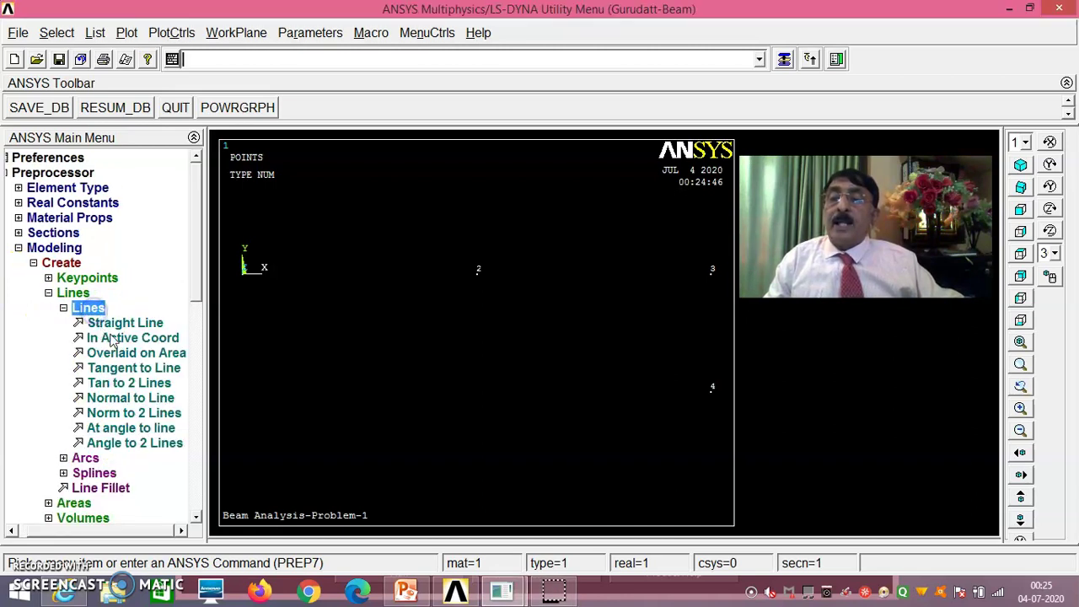
click(110, 329)
click(250, 296)
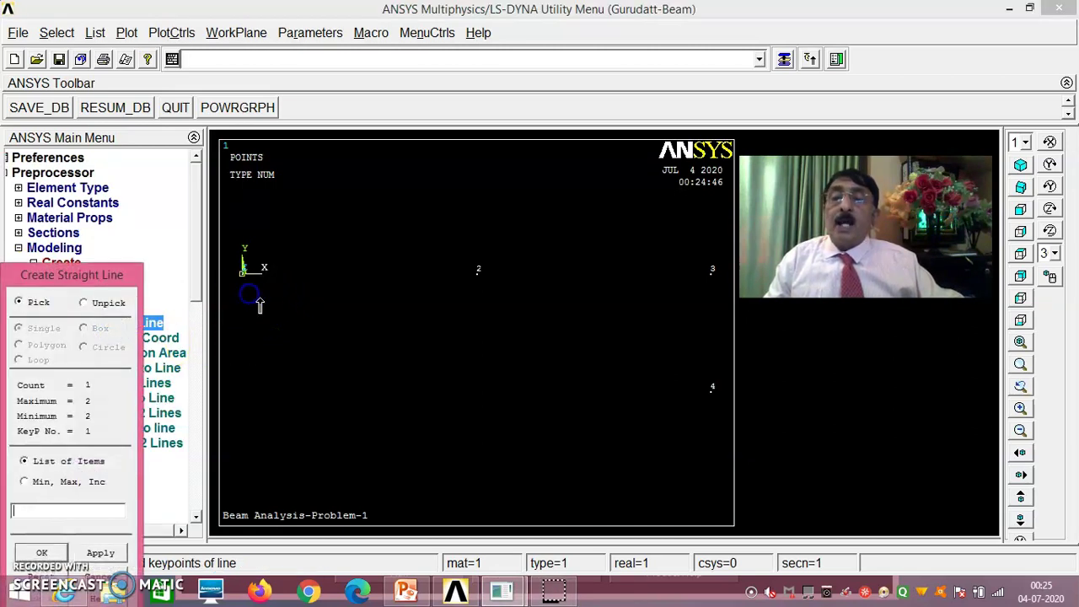
click(476, 296)
click(478, 294)
click(715, 292)
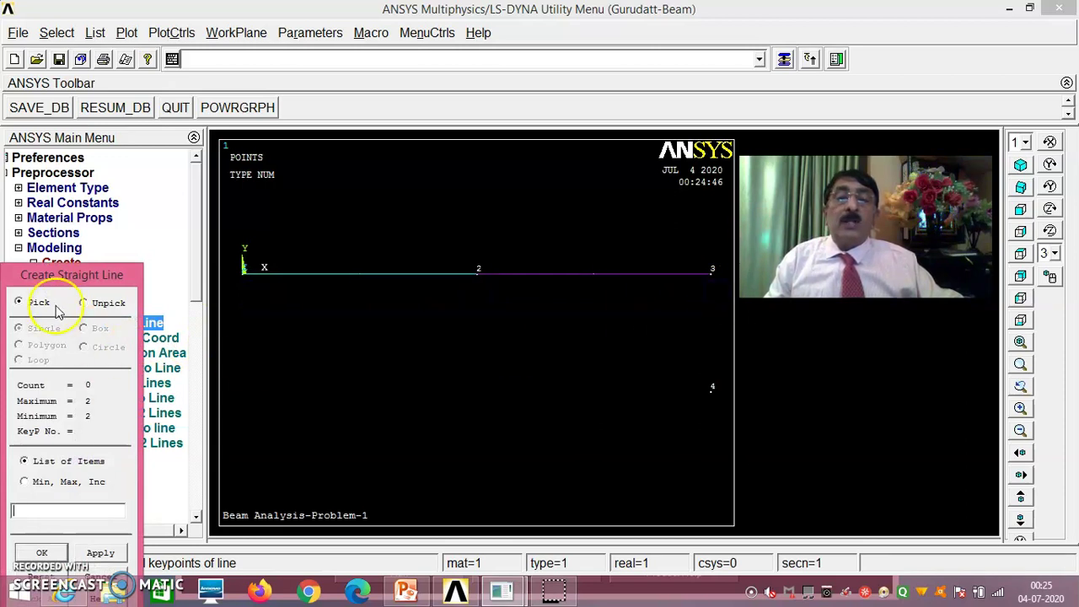
drag(84, 277, 116, 160)
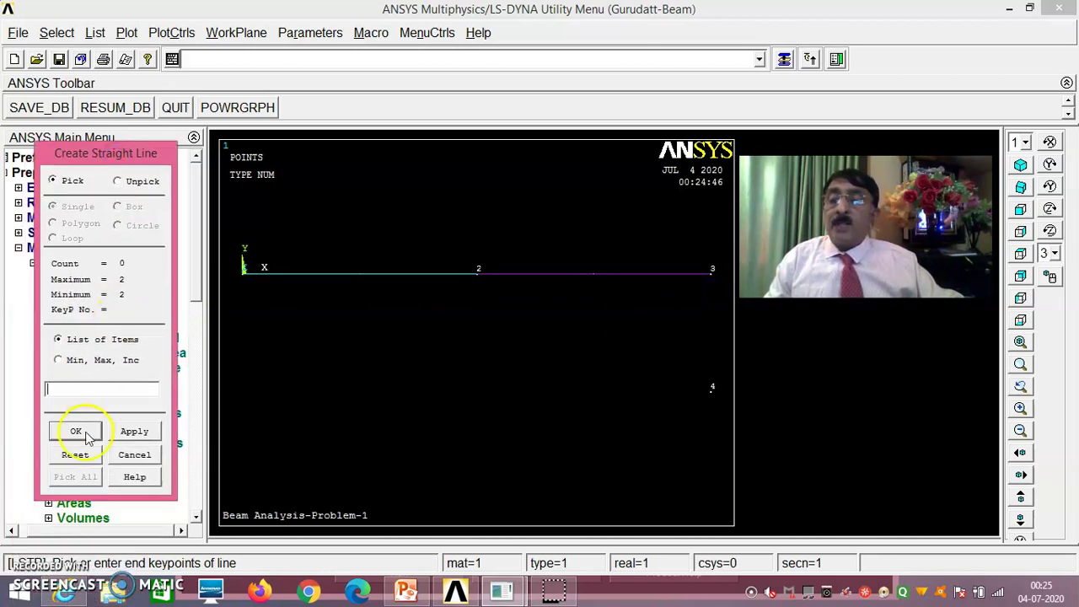
click(75, 432)
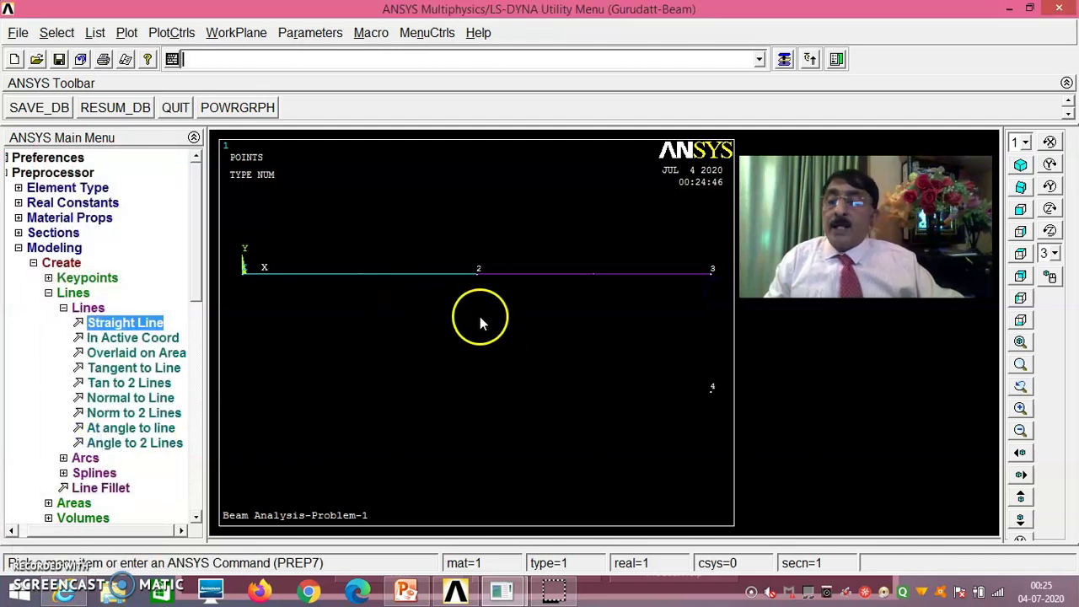
click(35, 264)
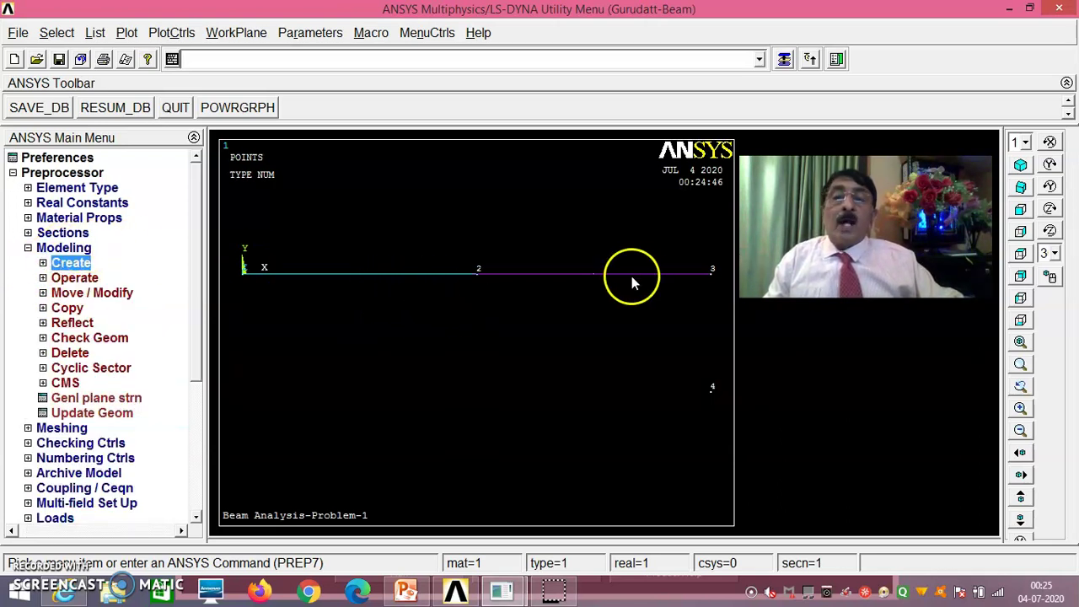
List the keypoints to check their coordinates, and close the listing
click(93, 32)
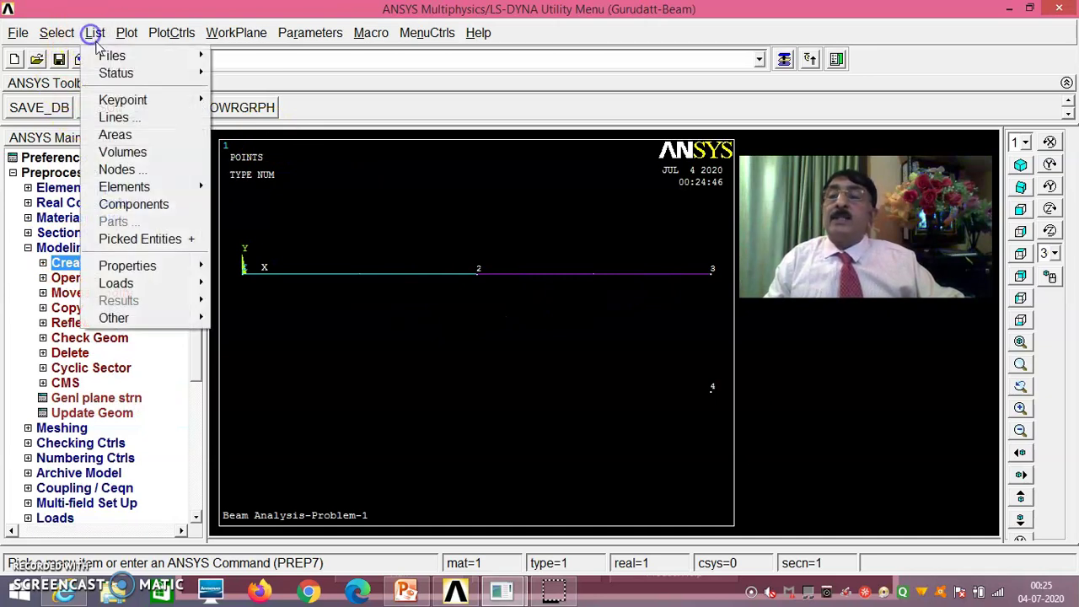
mouse_move(126, 108)
click(269, 99)
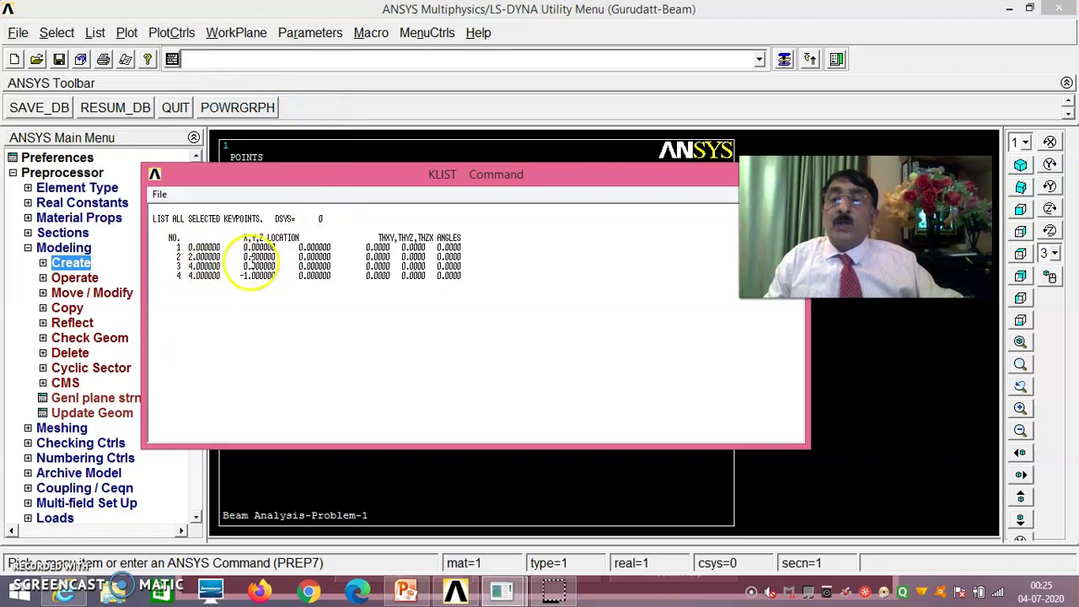
drag(638, 177, 534, 192)
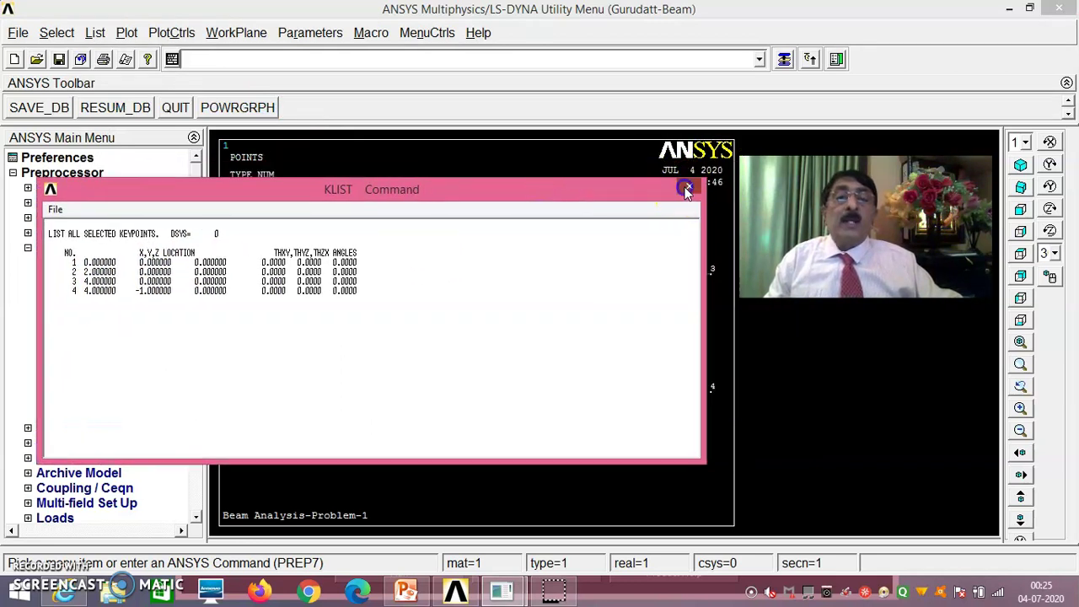
click(687, 189)
List the properties of all materials to check the entered values, and close the listing
click(94, 32)
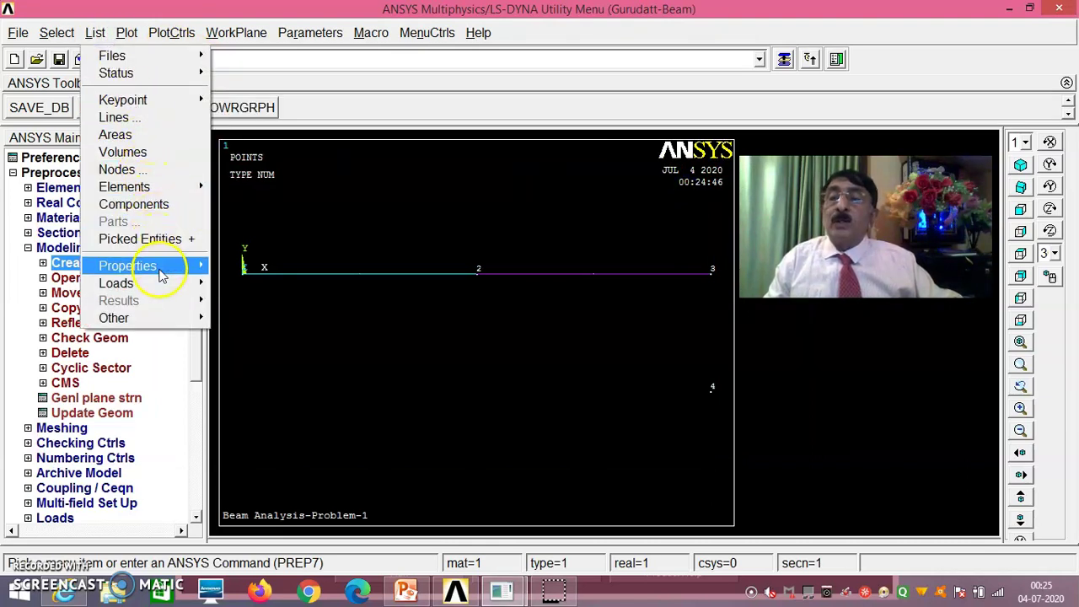
mouse_move(162, 275)
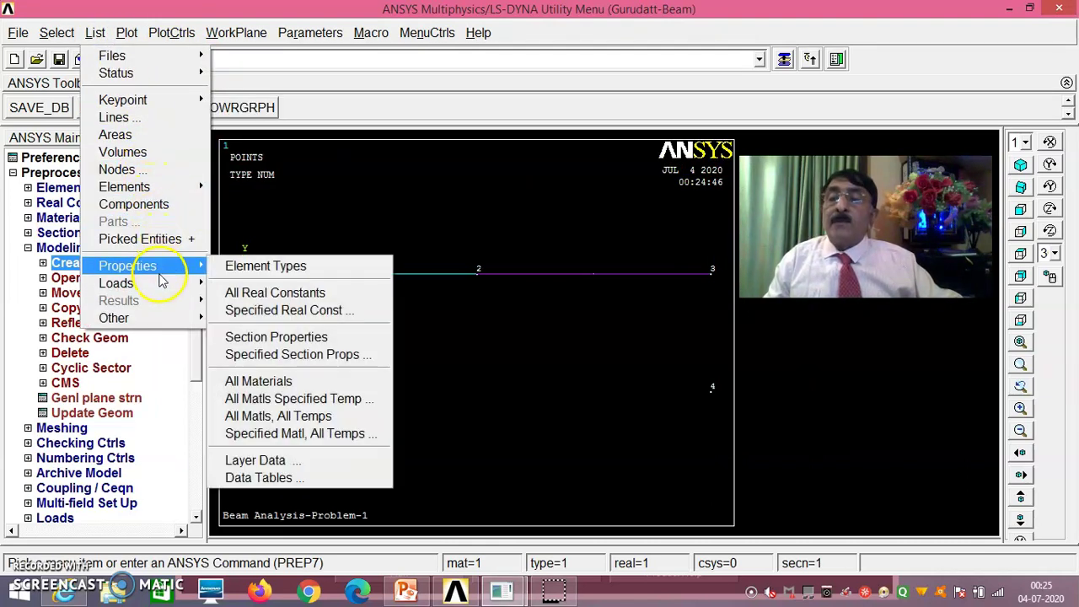
click(280, 385)
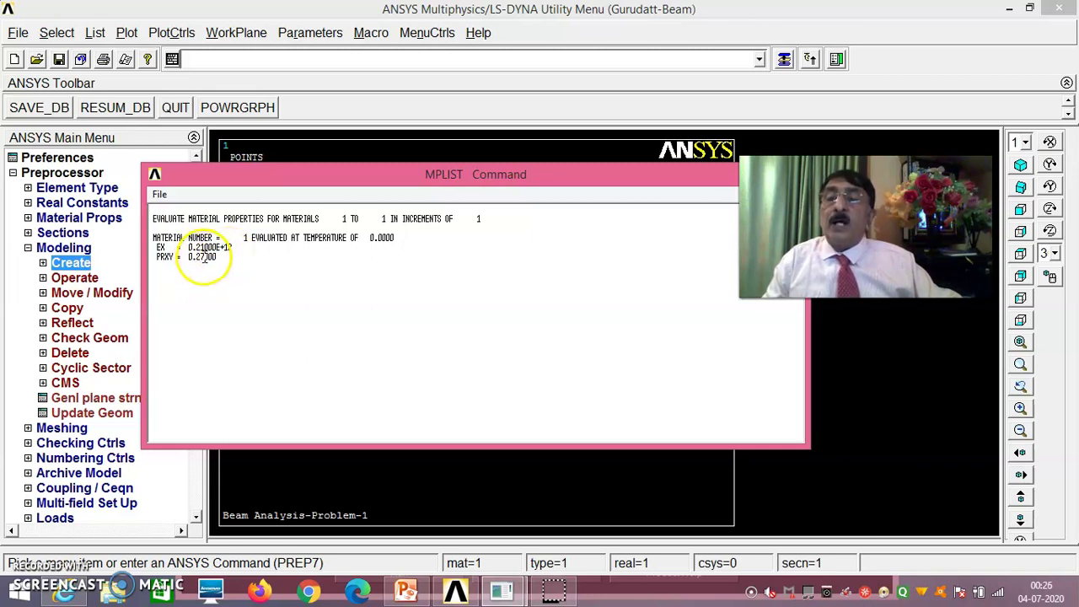
click(159, 194)
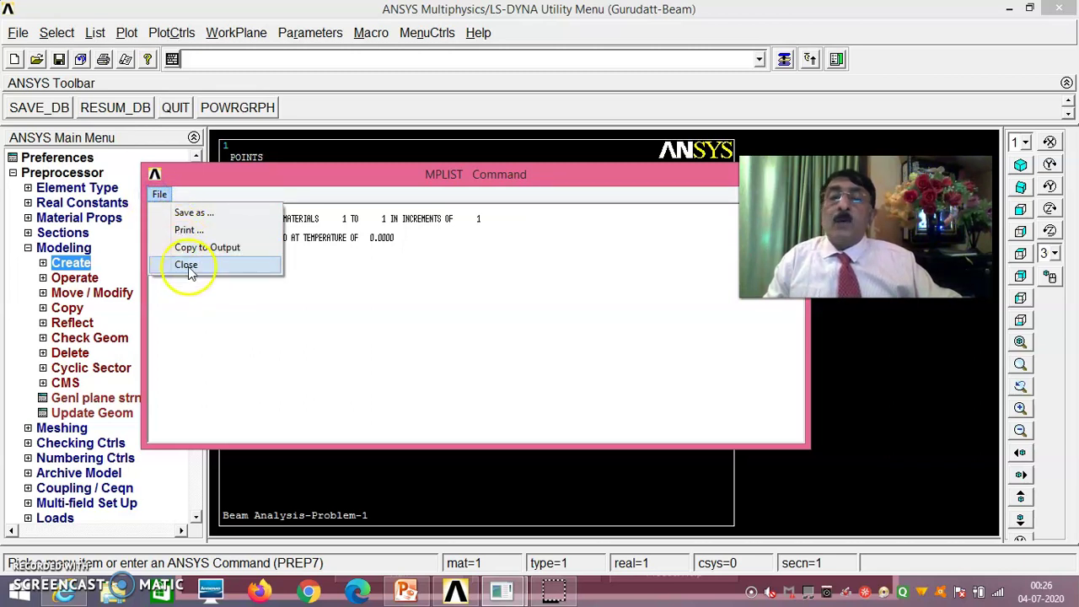
click(187, 266)
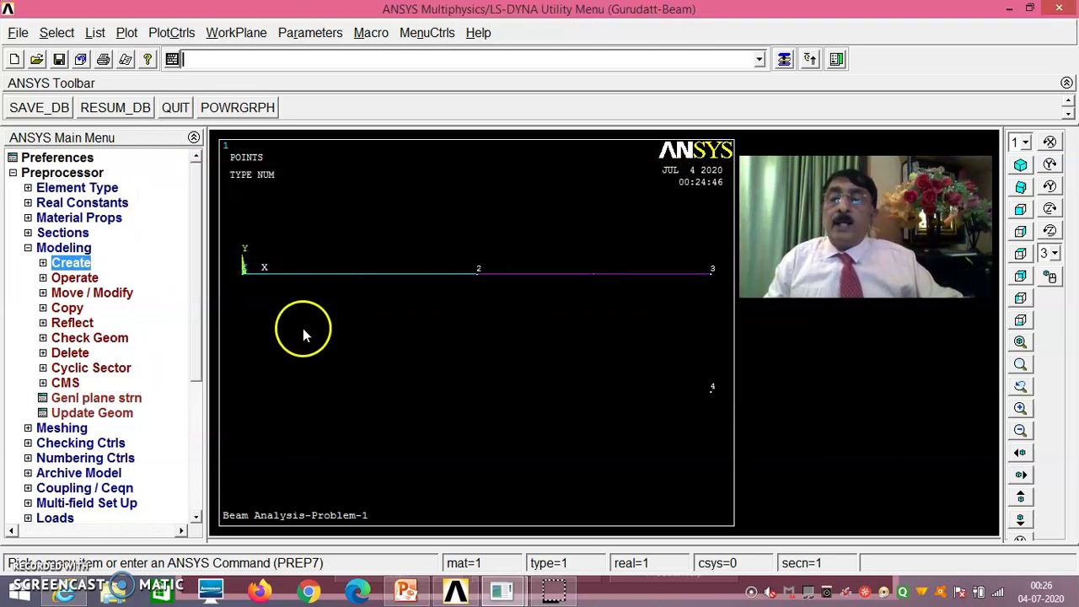